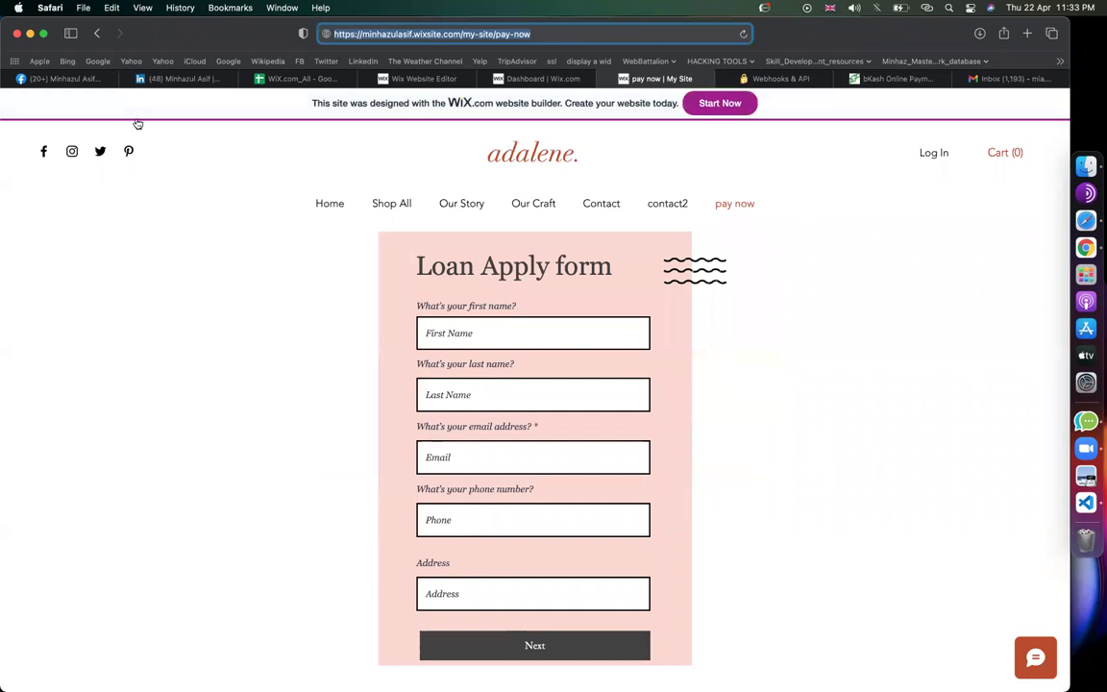
# Move from the thank-you email automation page over to the site editor
pyautogui.click(865, 346)
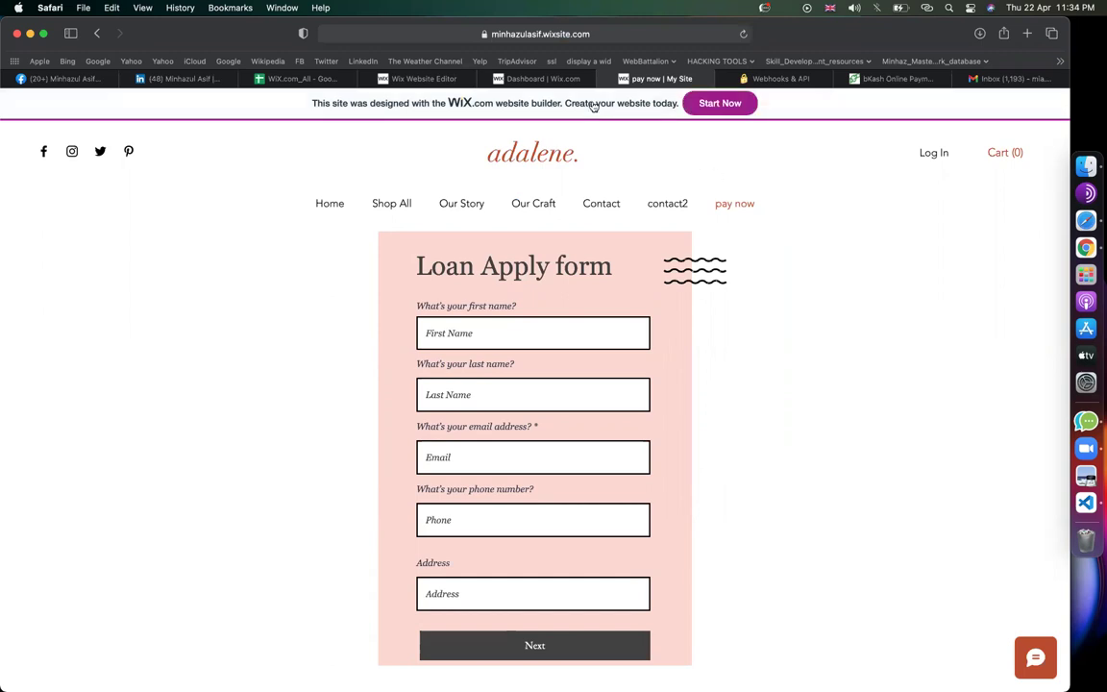
pyautogui.moveTo(515, 81)
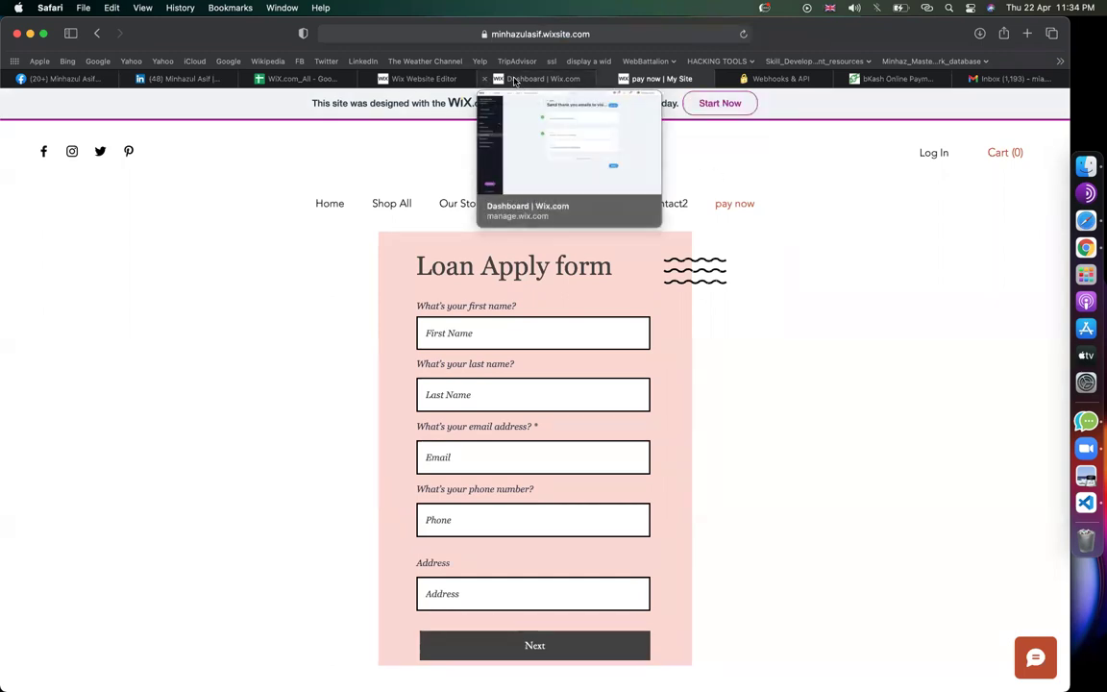
pyautogui.scroll(-5, 729, 276)
pyautogui.scroll(5, 729, 277)
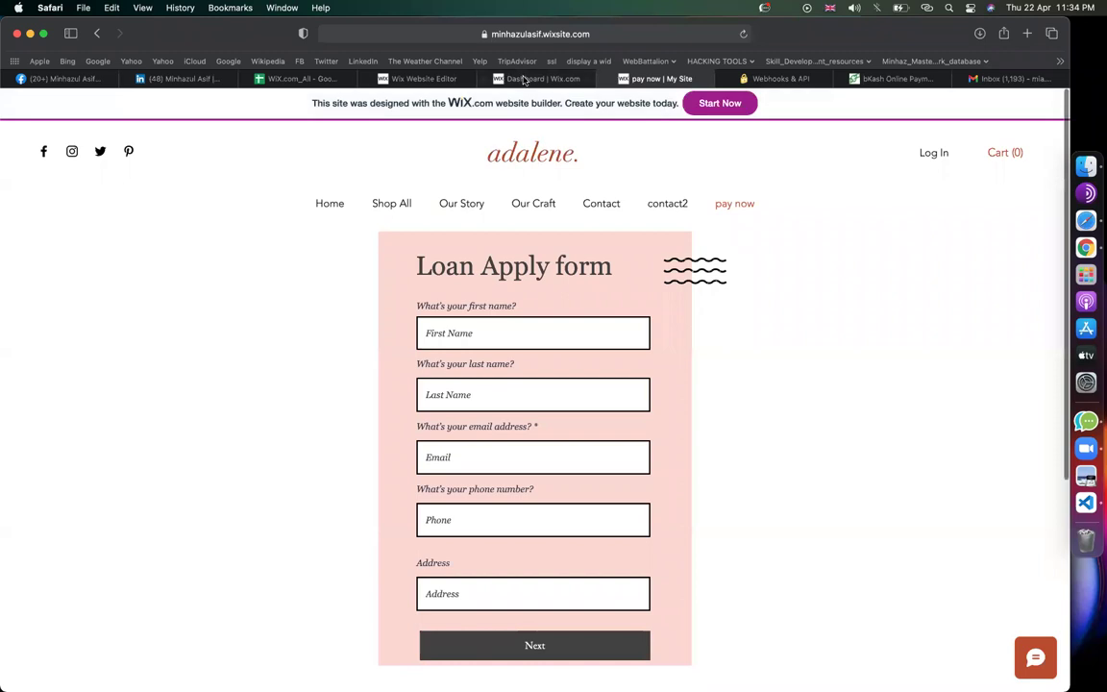
pyautogui.click(523, 80)
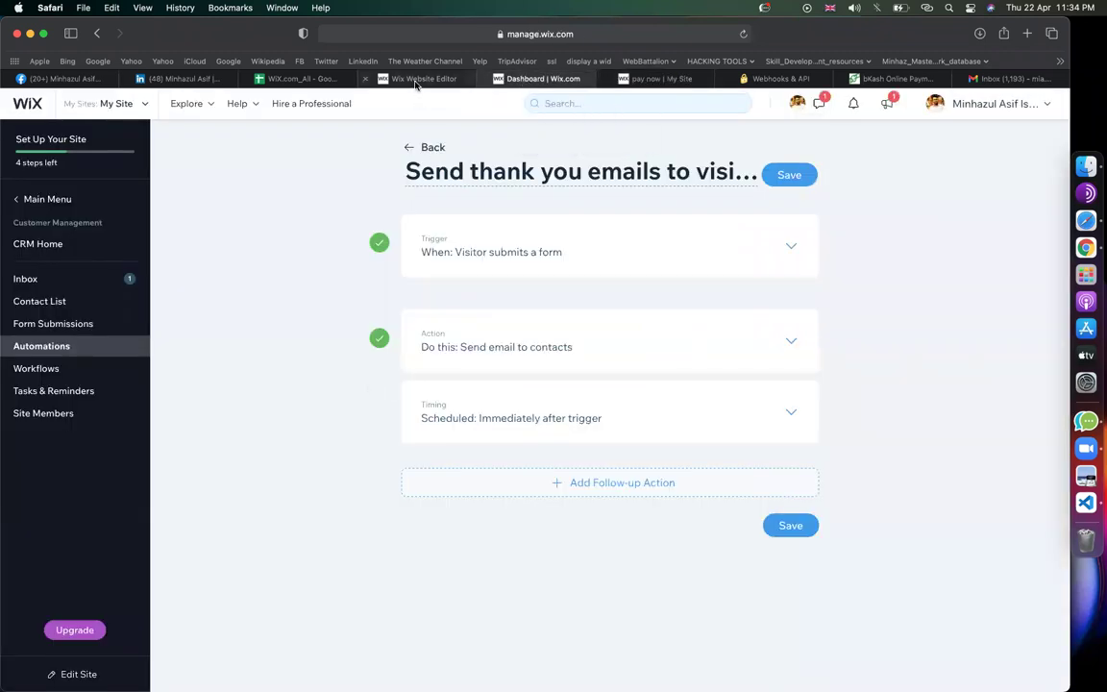
pyautogui.click(415, 80)
pyautogui.click(1086, 247)
# Load the live pay now page address in Chrome, then return to the Safari editor
pyautogui.click(397, 54)
pyautogui.write('https://minhazulasif.wixsite.com/my-site/pay-now')
pyautogui.press('Return')
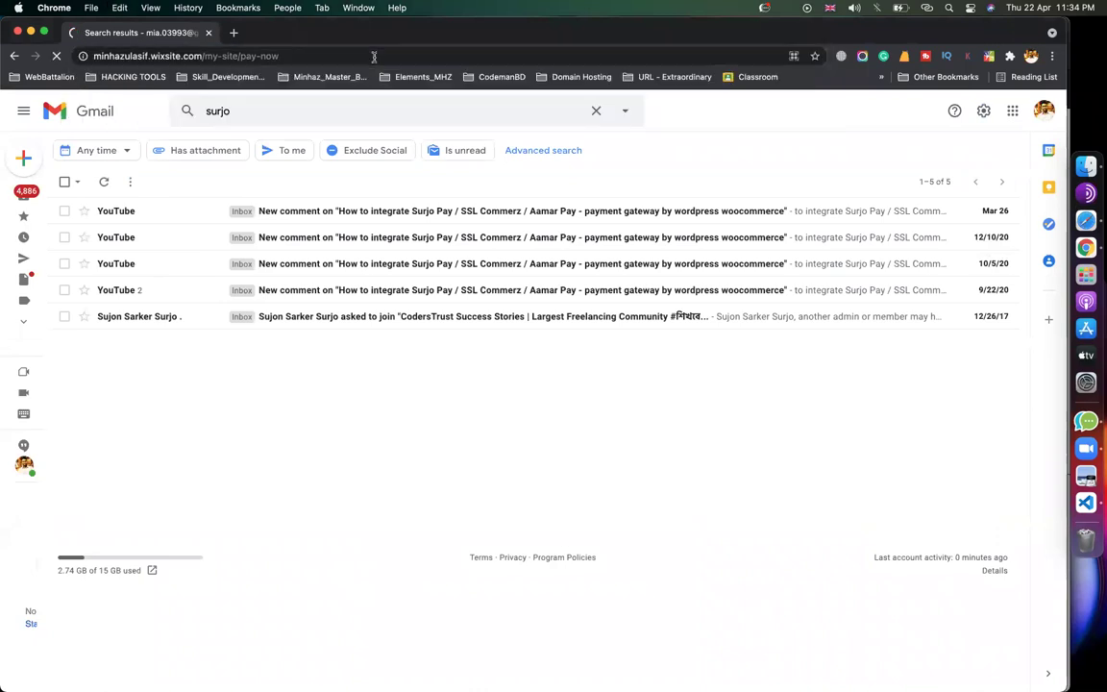
pyautogui.click(1086, 220)
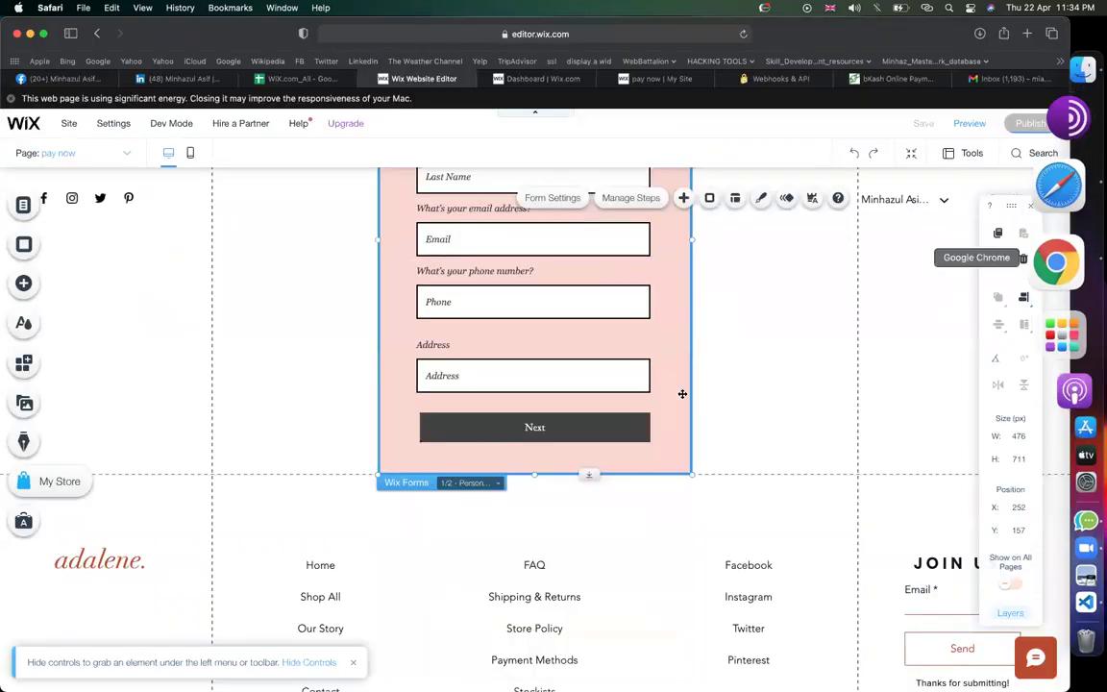
# Open the site pages list and page manager, and start adding a new page
pyautogui.scroll(5, 682, 394)
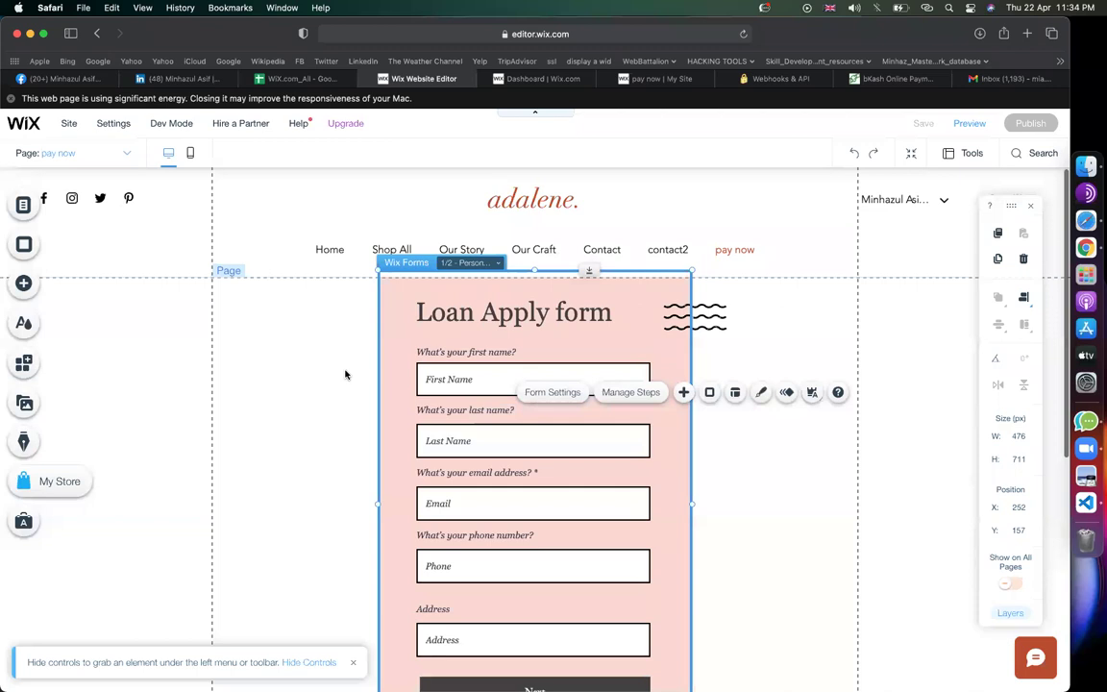
pyautogui.click(123, 156)
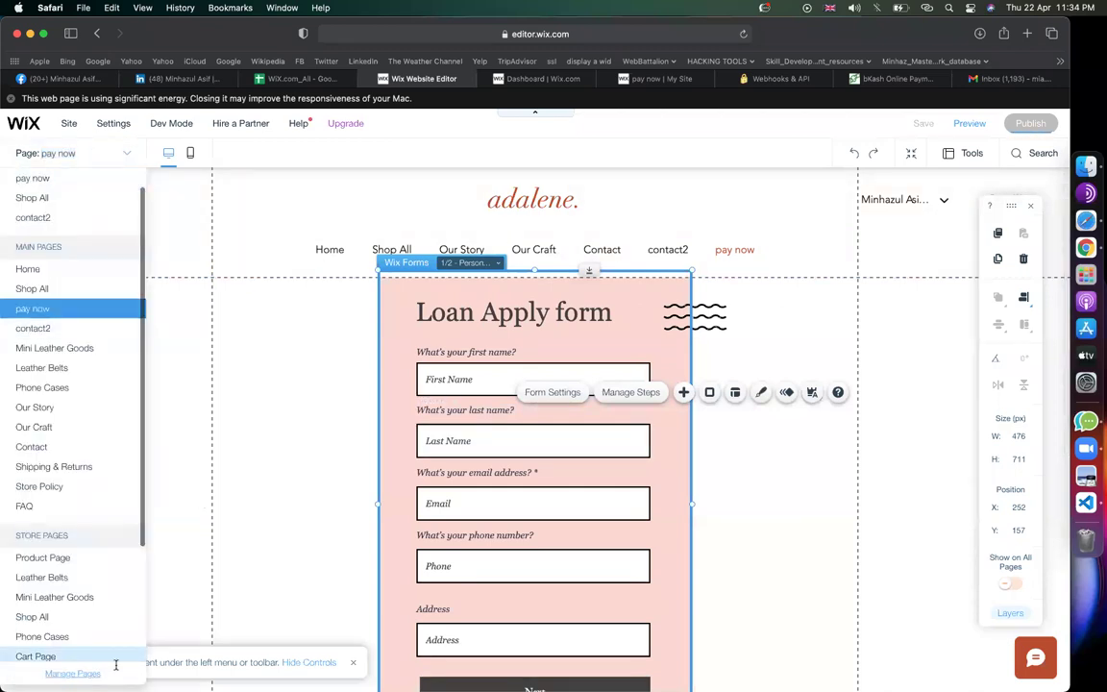
pyautogui.click(82, 673)
pyautogui.click(275, 579)
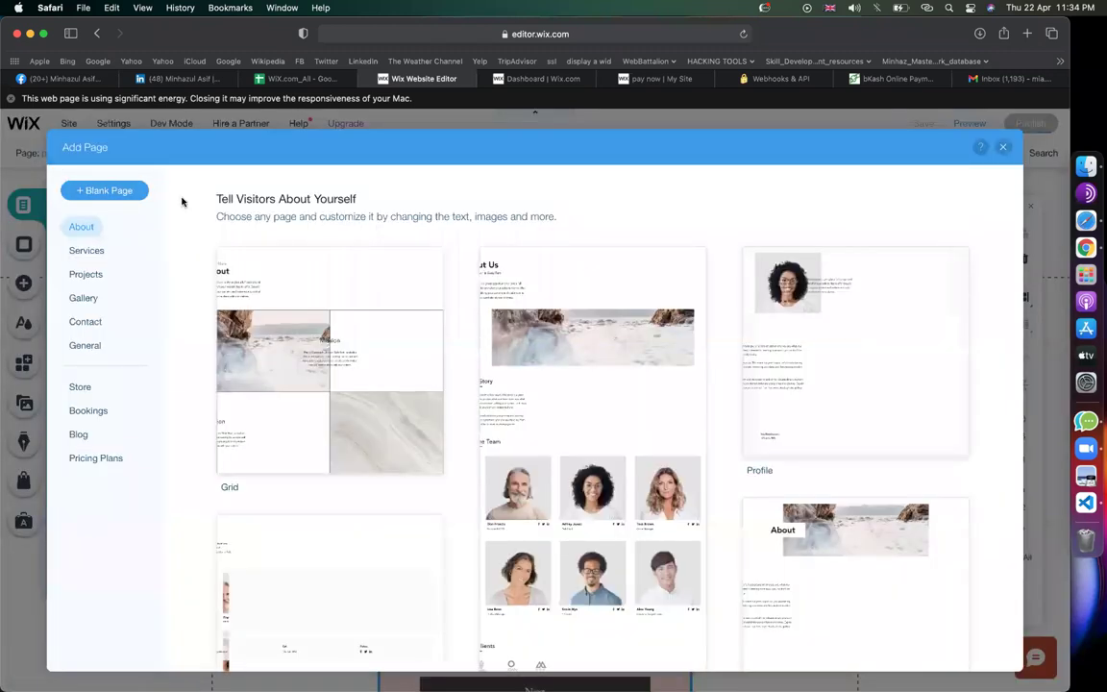
# Name the new blank page 'donate' and close the pages panel
pyautogui.press('Escape')
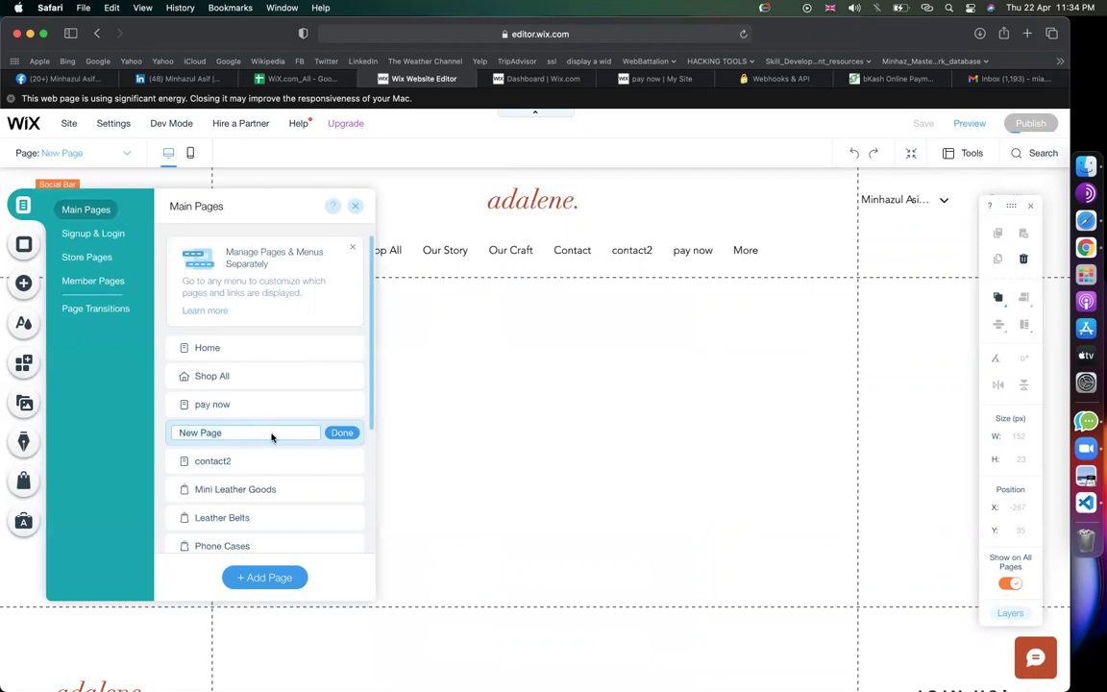
pyautogui.write('donate')
pyautogui.click(332, 433)
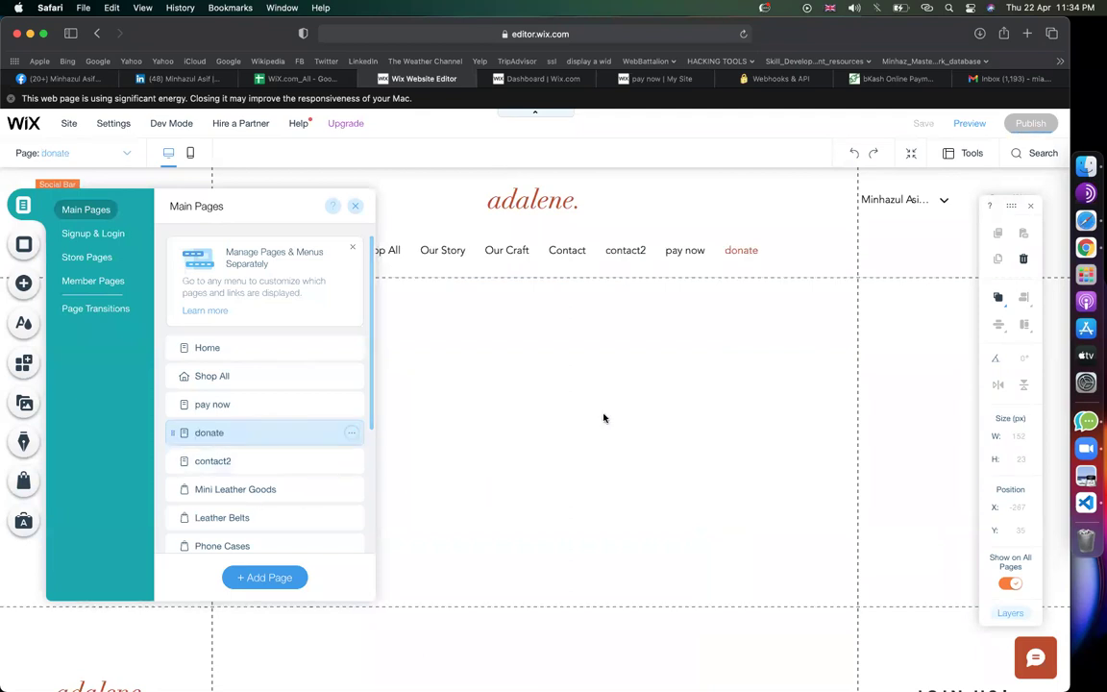
pyautogui.click(354, 205)
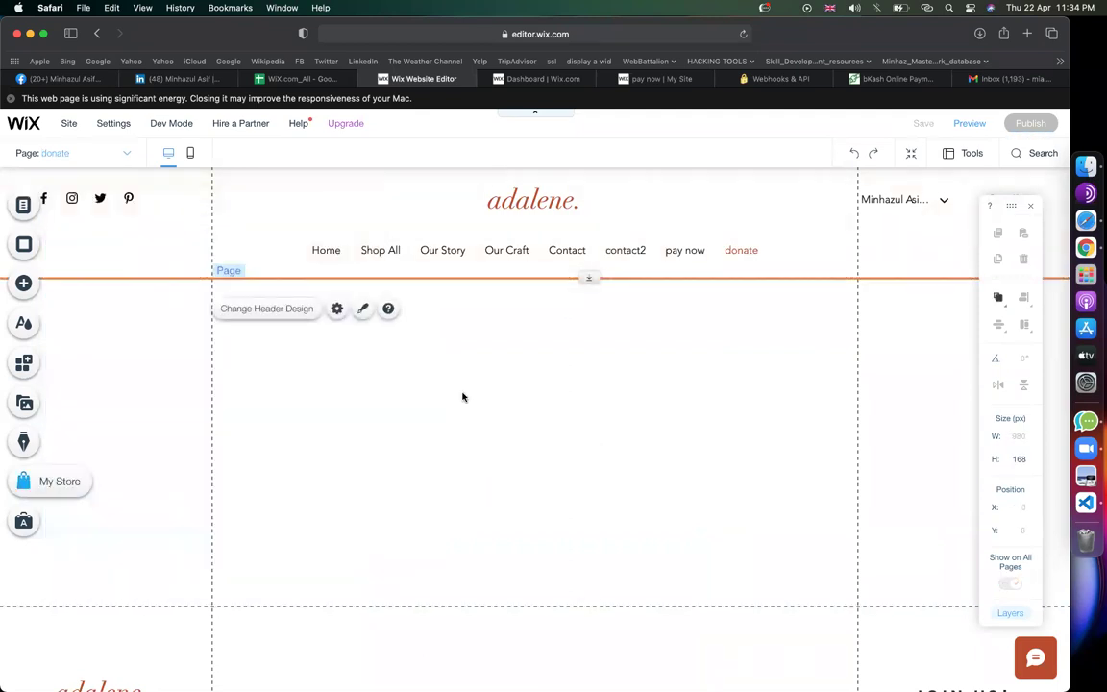
pyautogui.scroll(-2, 611, 558)
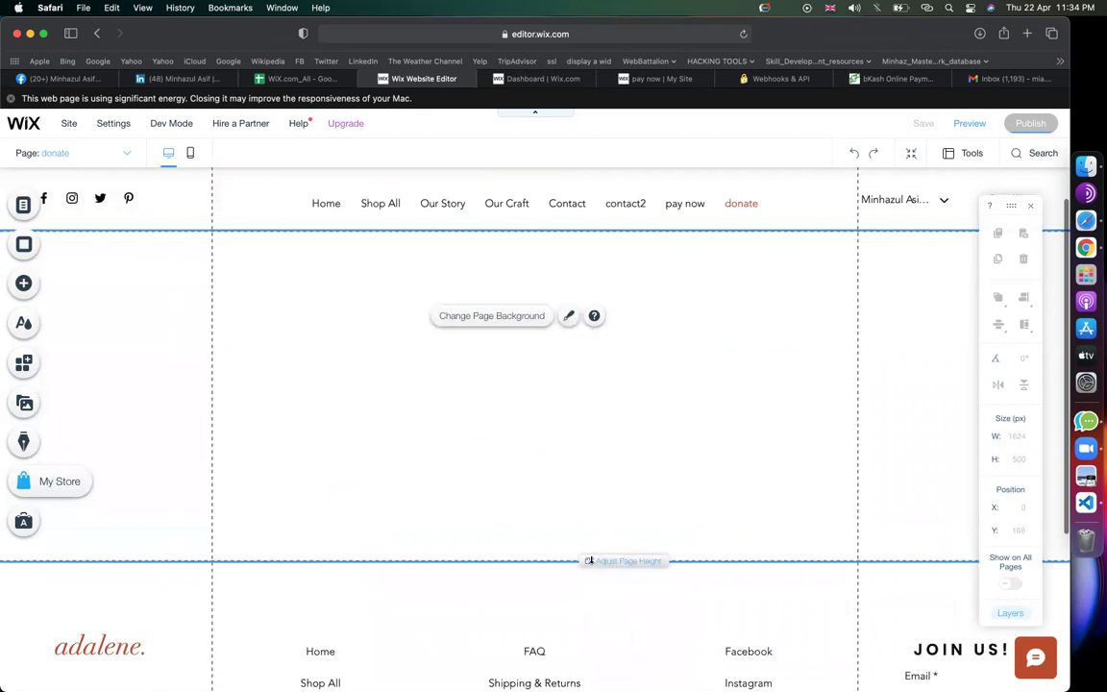
# Make the donate section taller and add the first Donation form template to it
pyautogui.moveTo(588, 561); pyautogui.dragTo(588, 653)
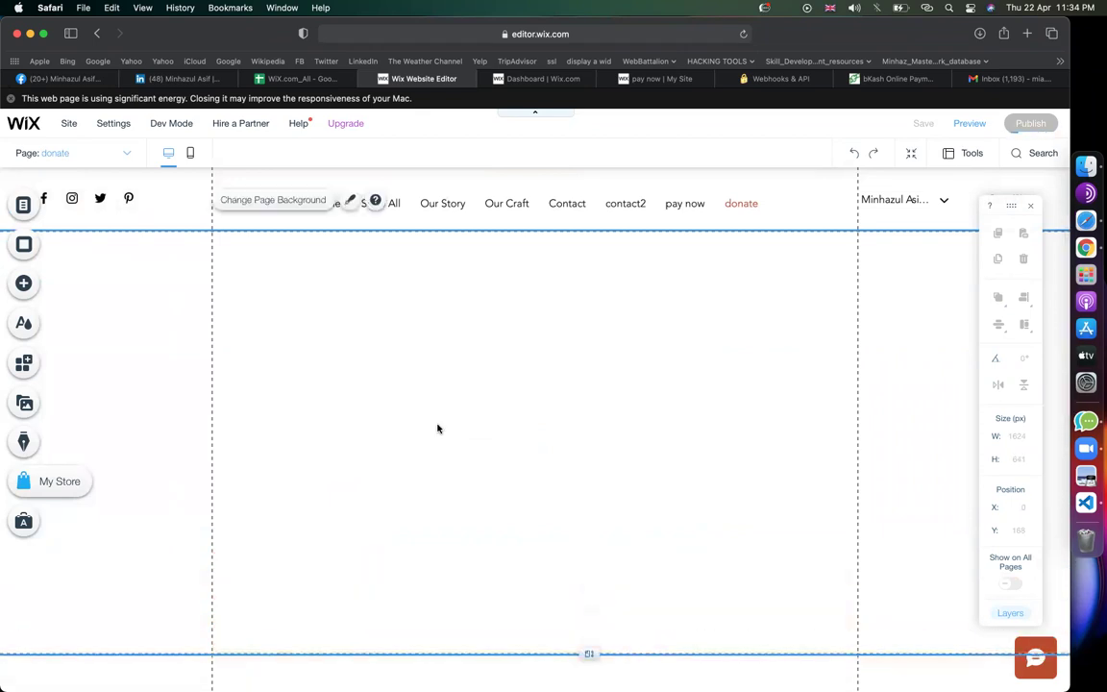
pyautogui.click(23, 283)
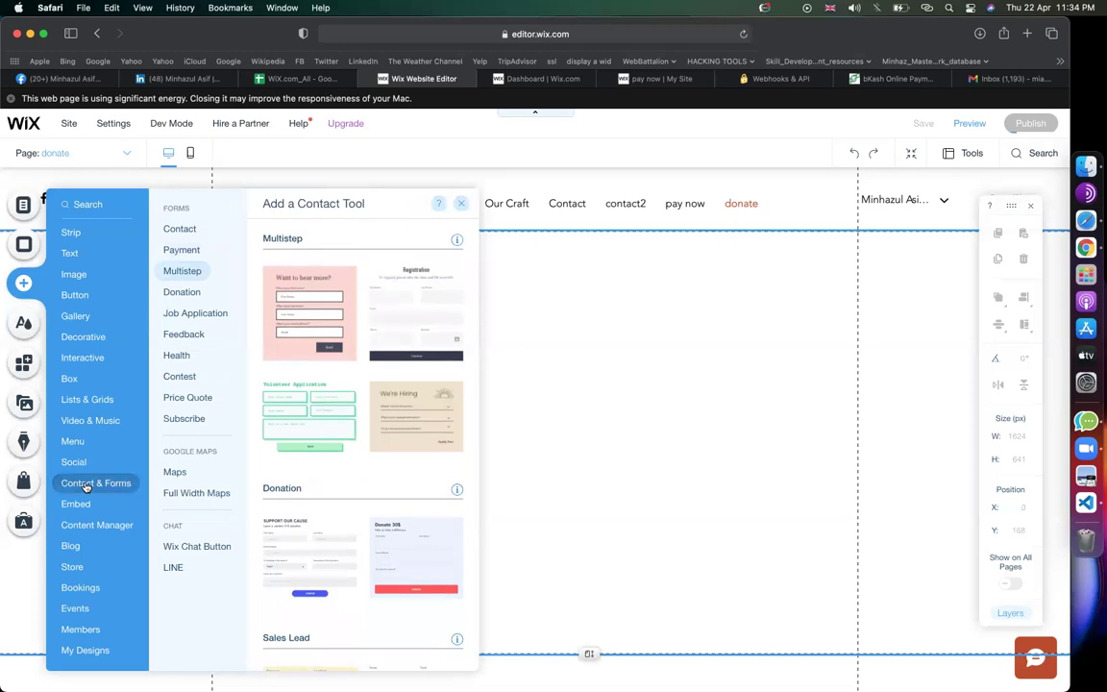
pyautogui.click(195, 293)
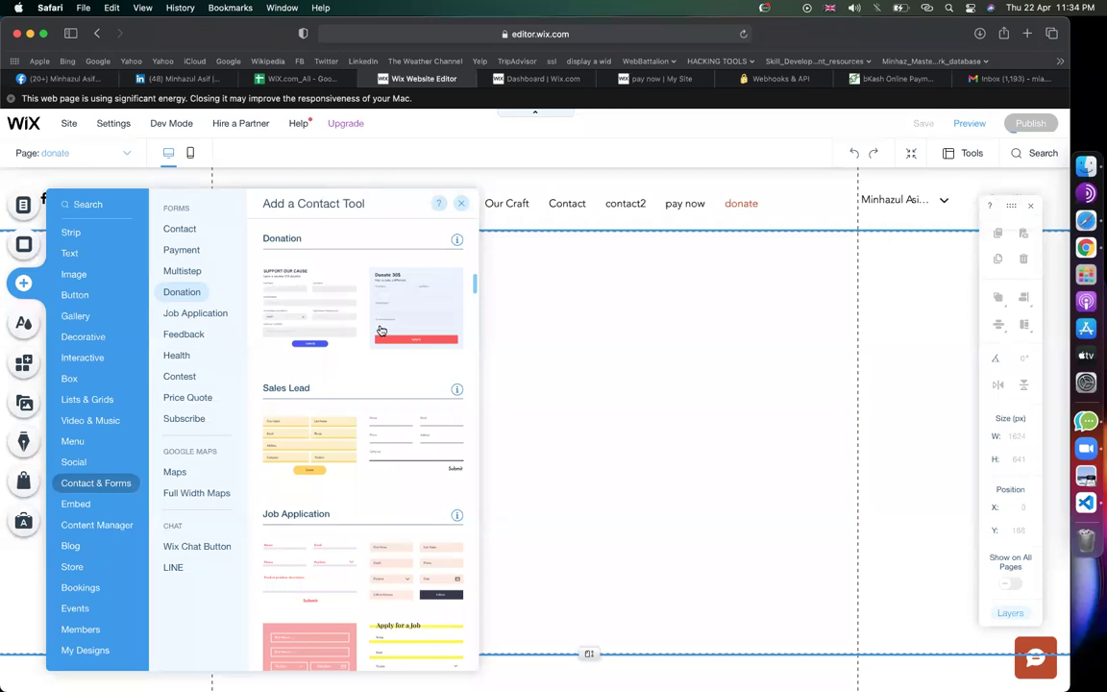
pyautogui.click(320, 307)
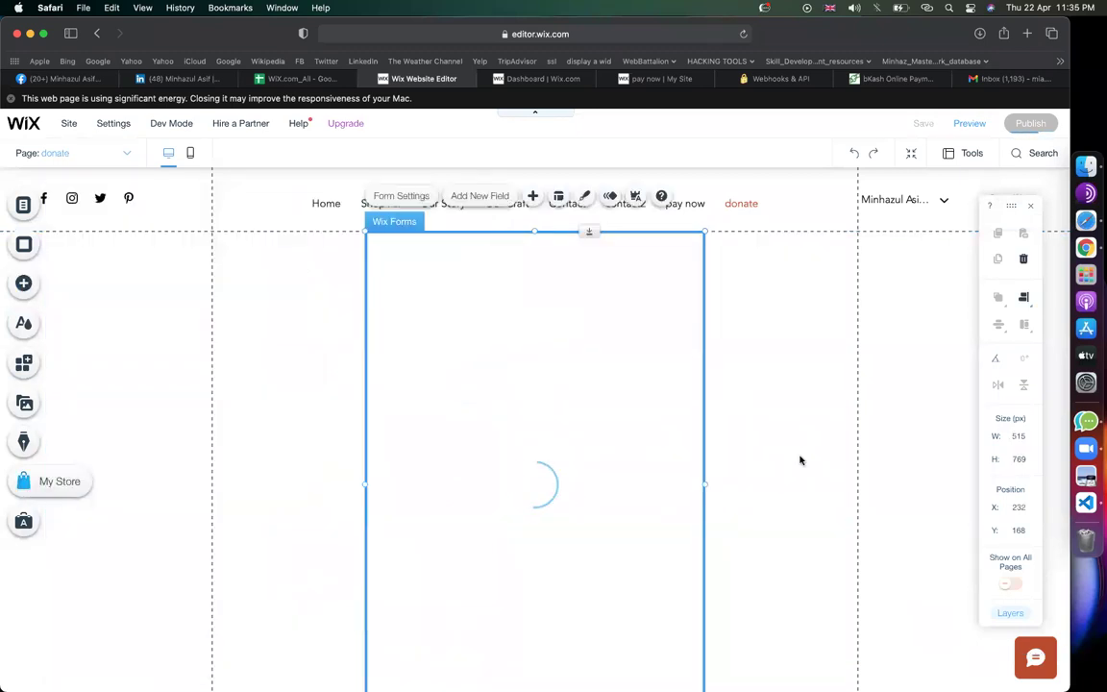
pyautogui.scroll(-5, 797, 452)
pyautogui.scroll(1, 792, 429)
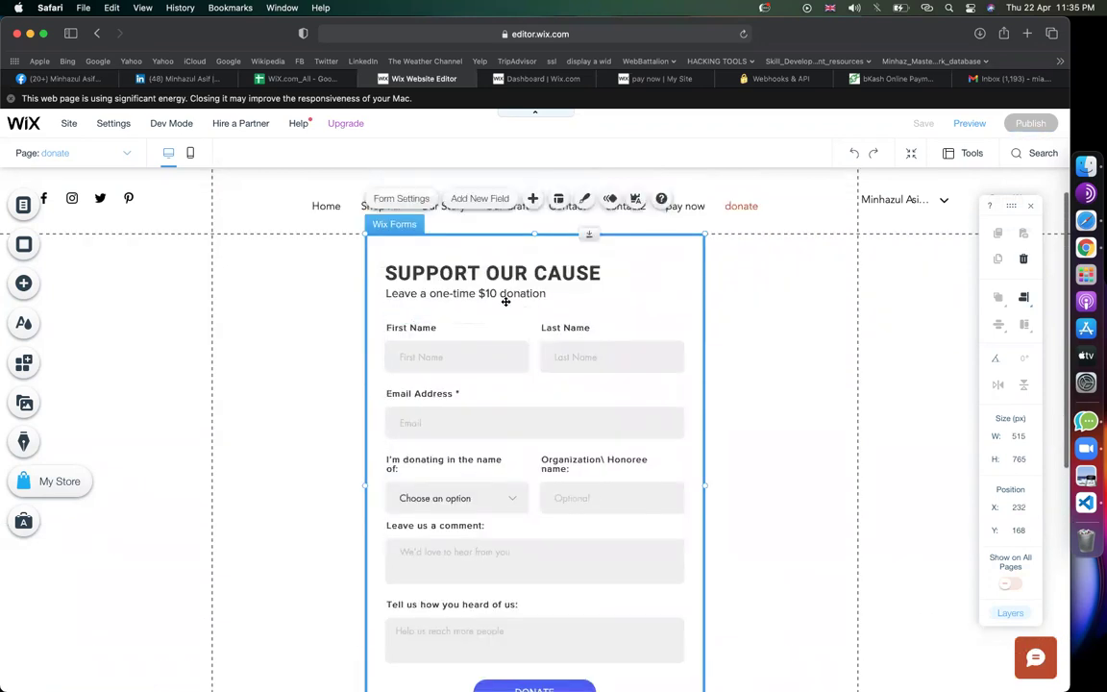
pyautogui.click(553, 274)
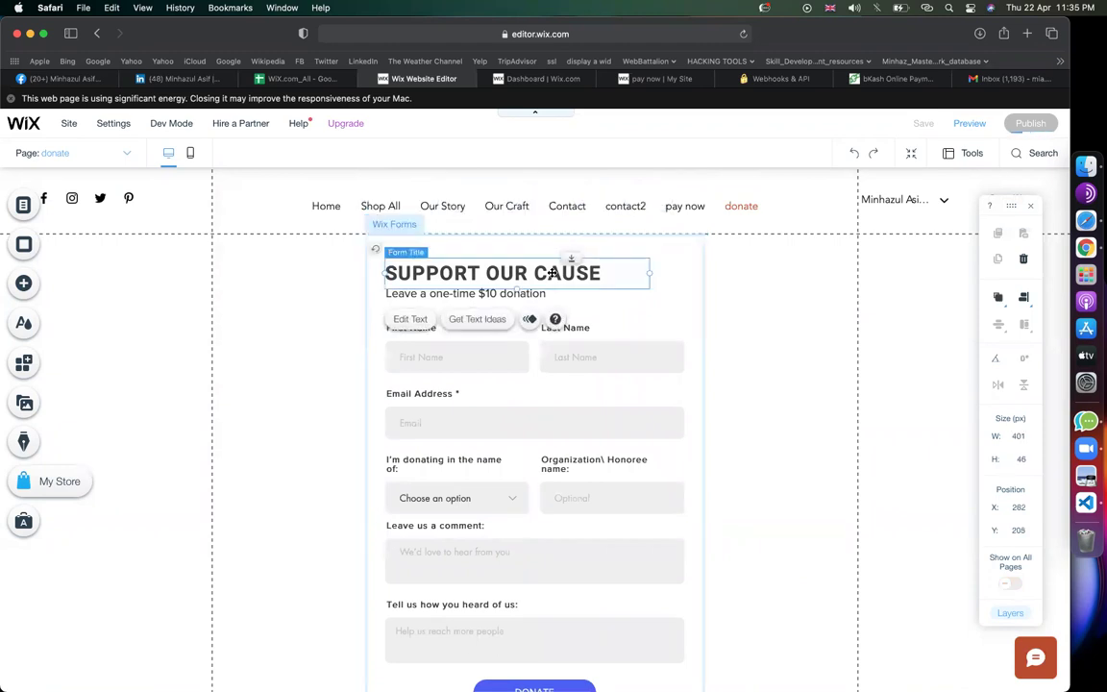
# Retitle the form 'Donate us !' and dismiss the 'Site can't be published' message
pyautogui.doubleClick(553, 274)
pyautogui.write('D')
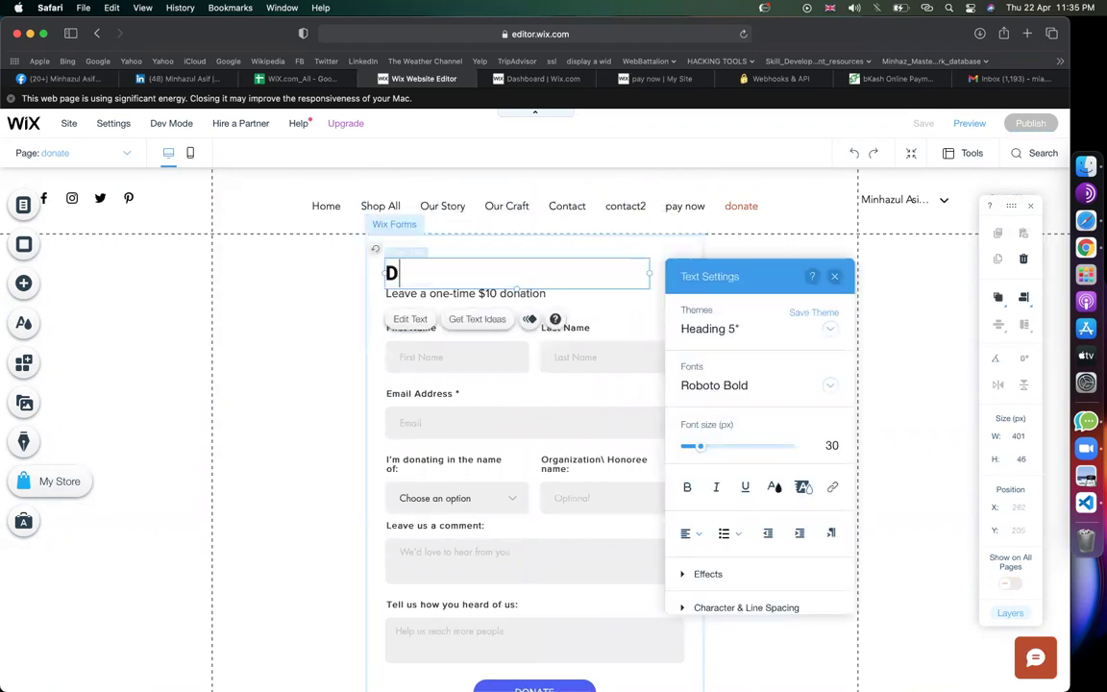
pyautogui.write('onation')
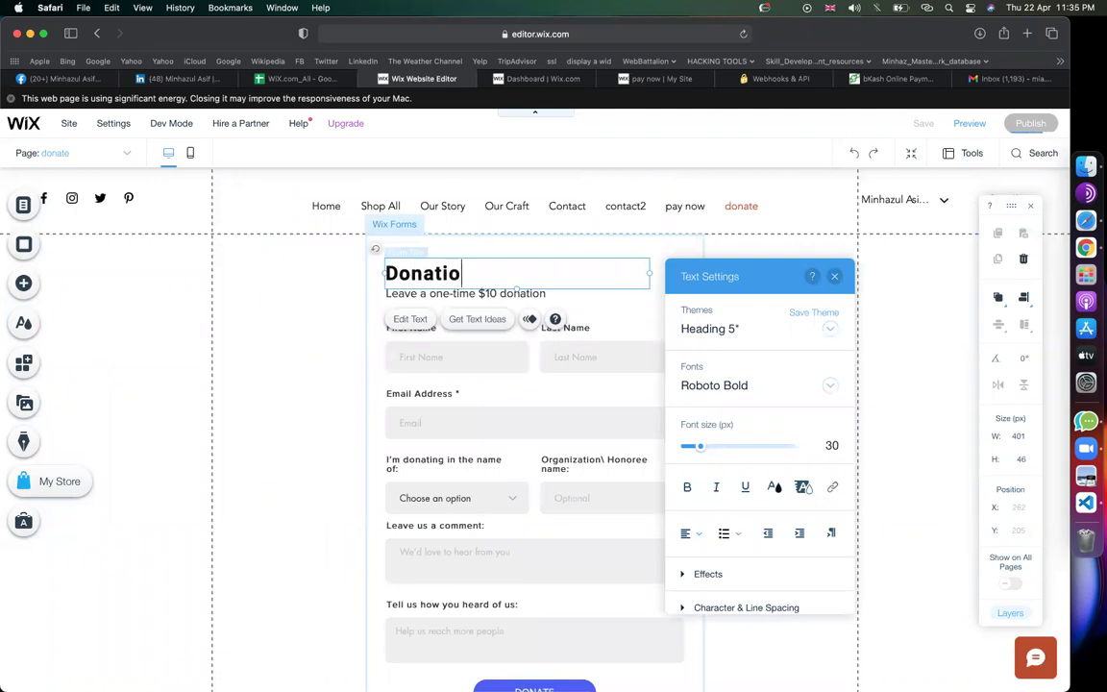
pyautogui.press('BackSpace')
pyautogui.press('BackSpace')
pyautogui.press('BackSpace')
pyautogui.press('BackSpace')
pyautogui.write('te us !')
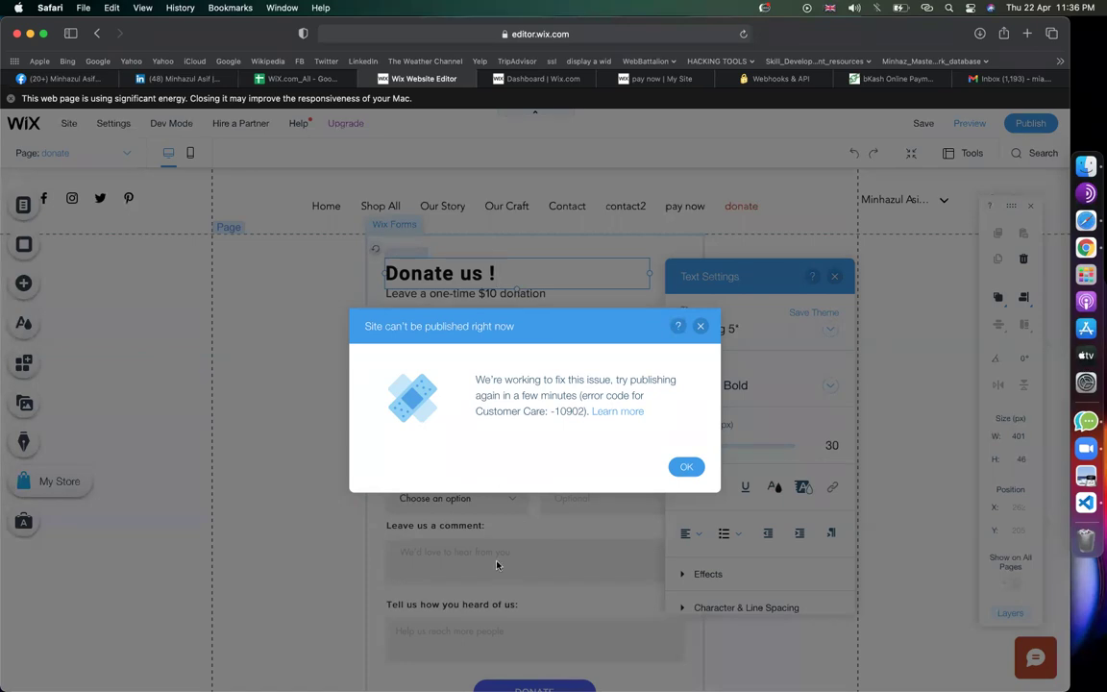
pyautogui.click(701, 325)
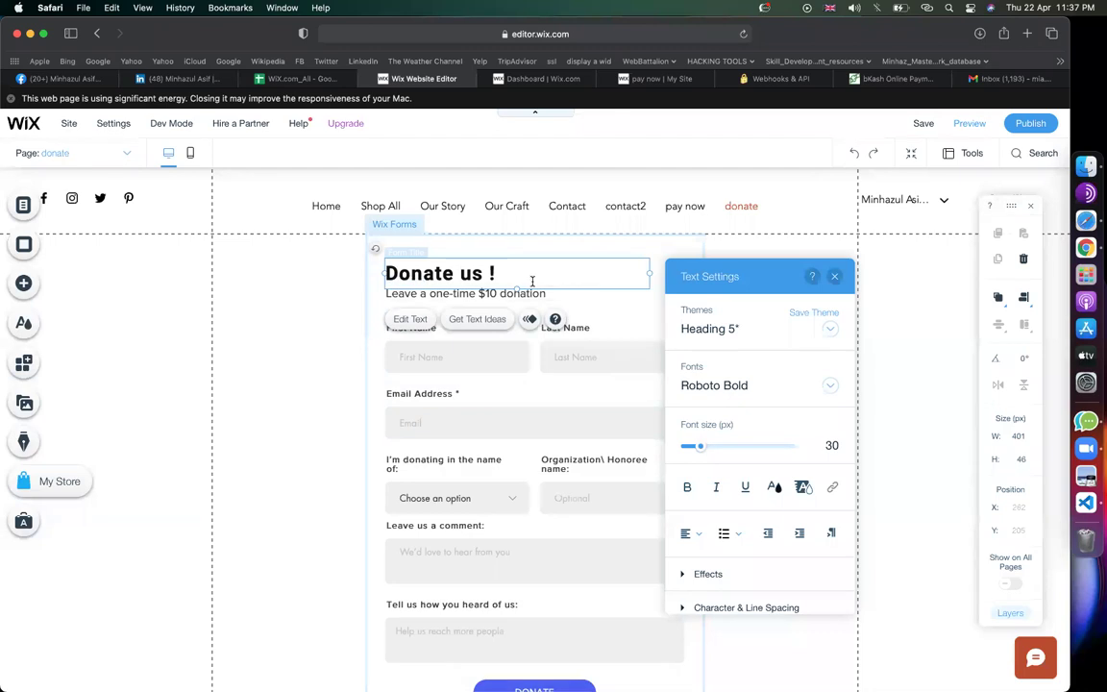
# Delete the donating-in-the-name-of dropdown and widen the Organization/Honoree field across the form
pyautogui.click(495, 363)
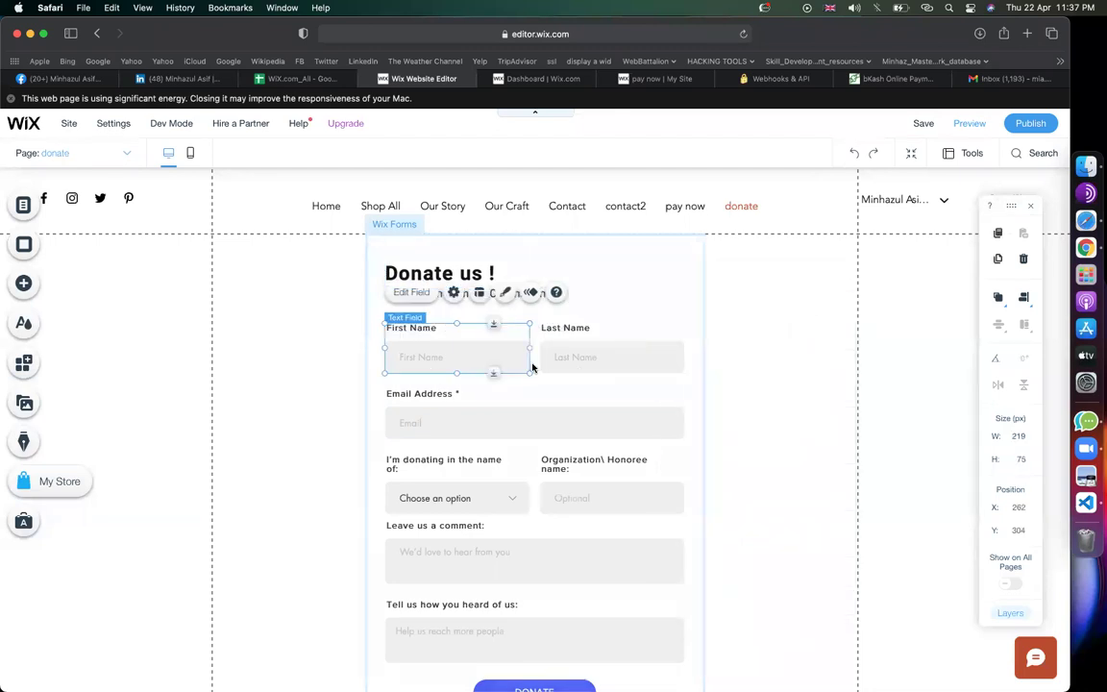
pyautogui.click(532, 366)
pyautogui.click(472, 350)
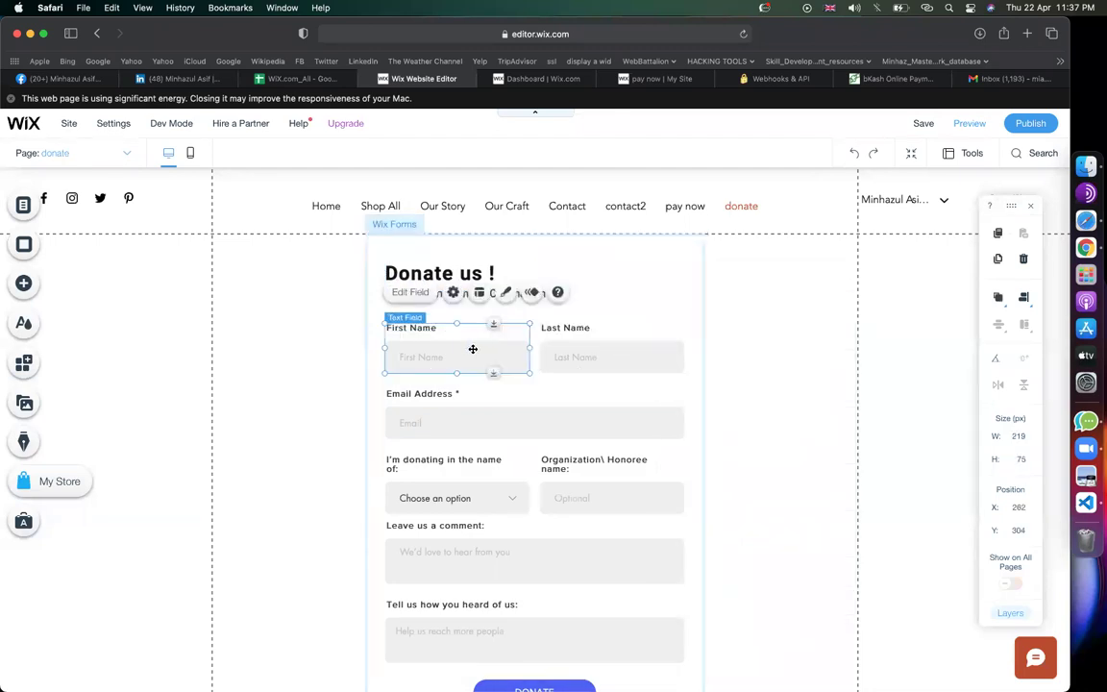
pyautogui.click(595, 343)
pyautogui.click(609, 400)
pyautogui.scroll(-2, 433, 398)
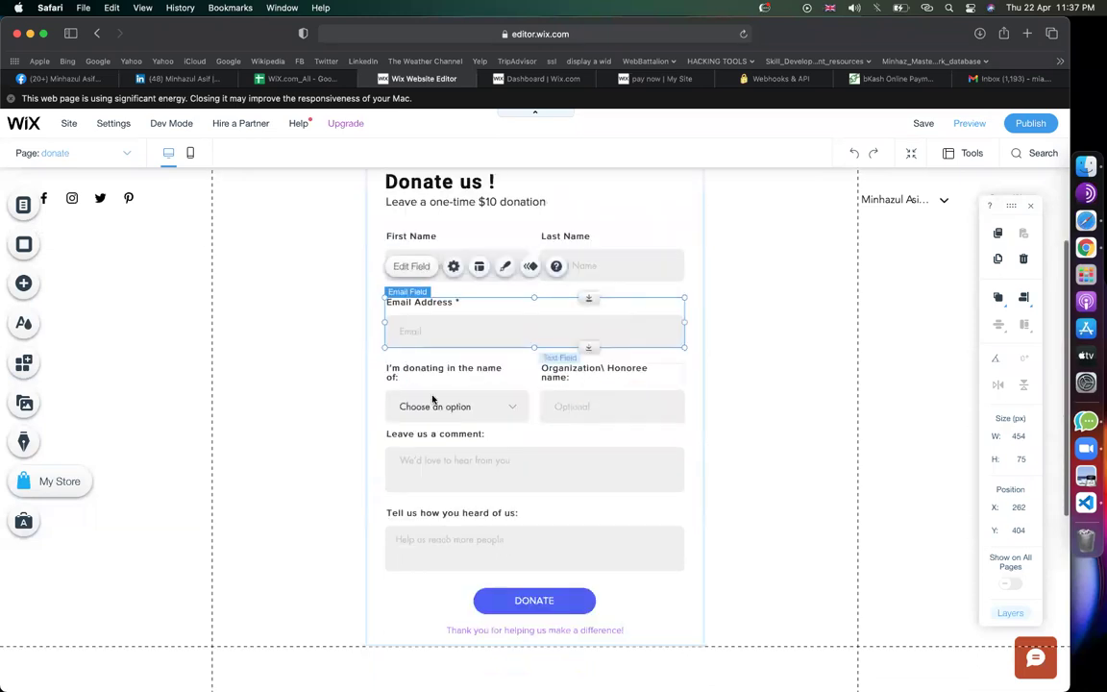
pyautogui.click(500, 413)
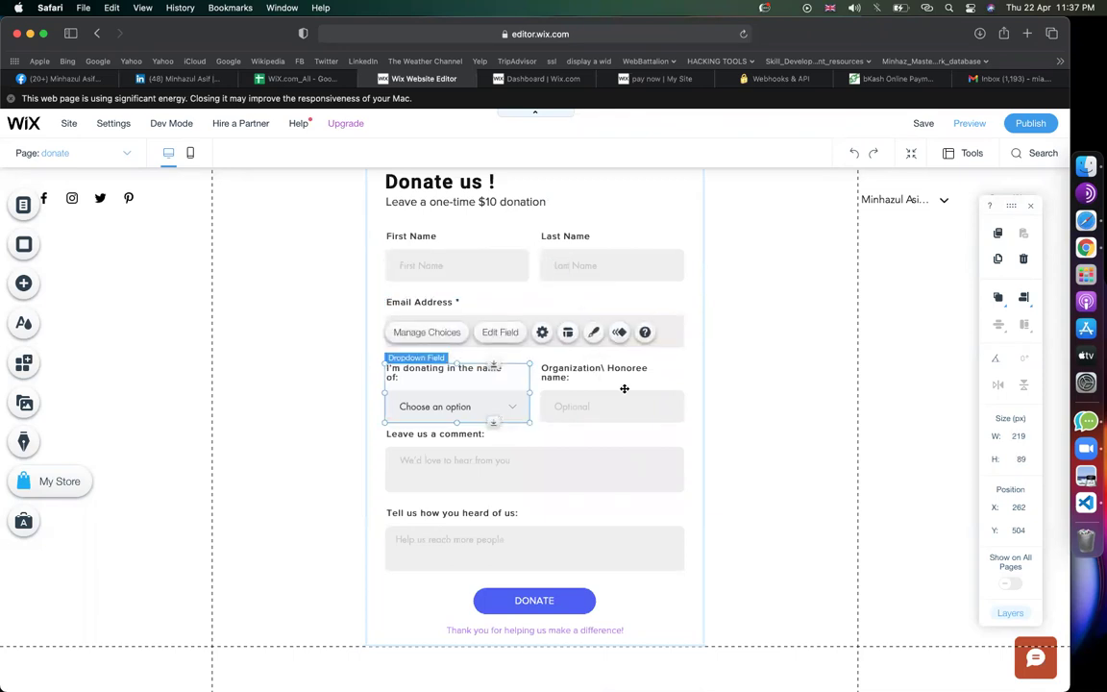
pyautogui.press('Delete')
pyautogui.moveTo(539, 389); pyautogui.dragTo(386, 386)
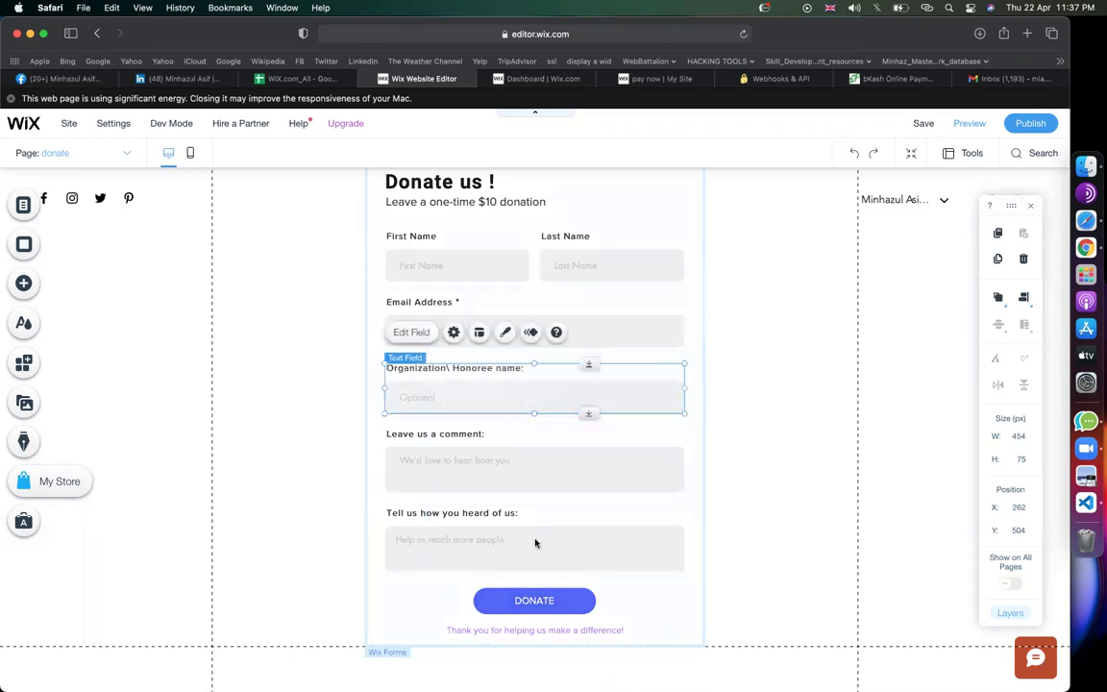
# Delete the 'Tell us how you heard of us' question field
pyautogui.click(527, 527)
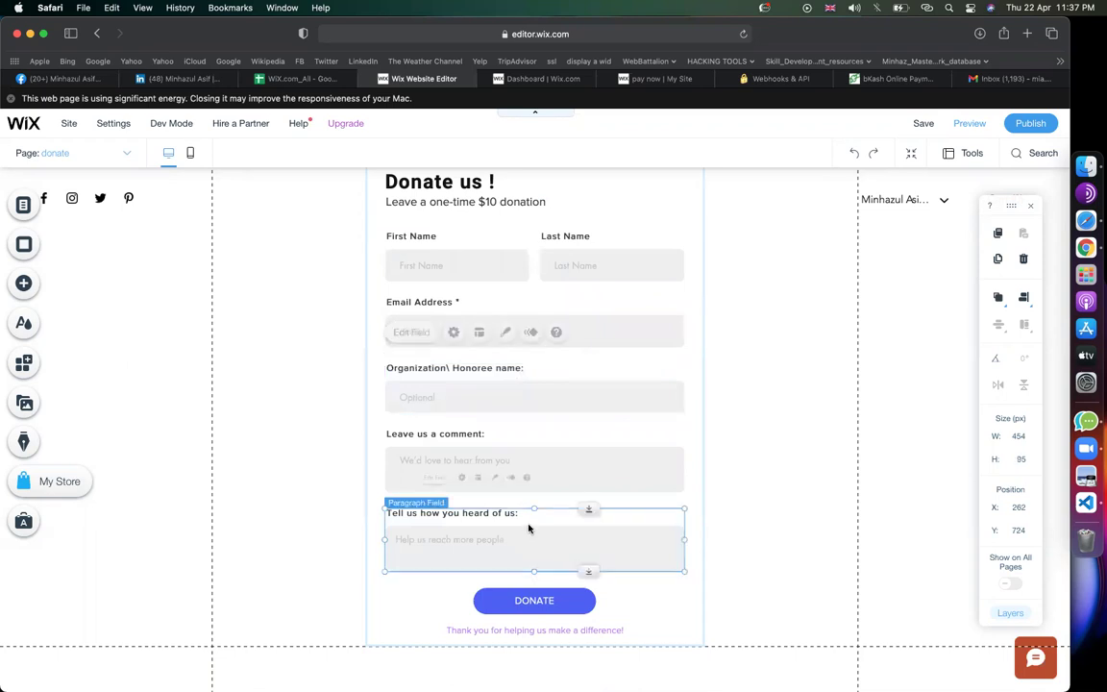
pyautogui.press('Delete')
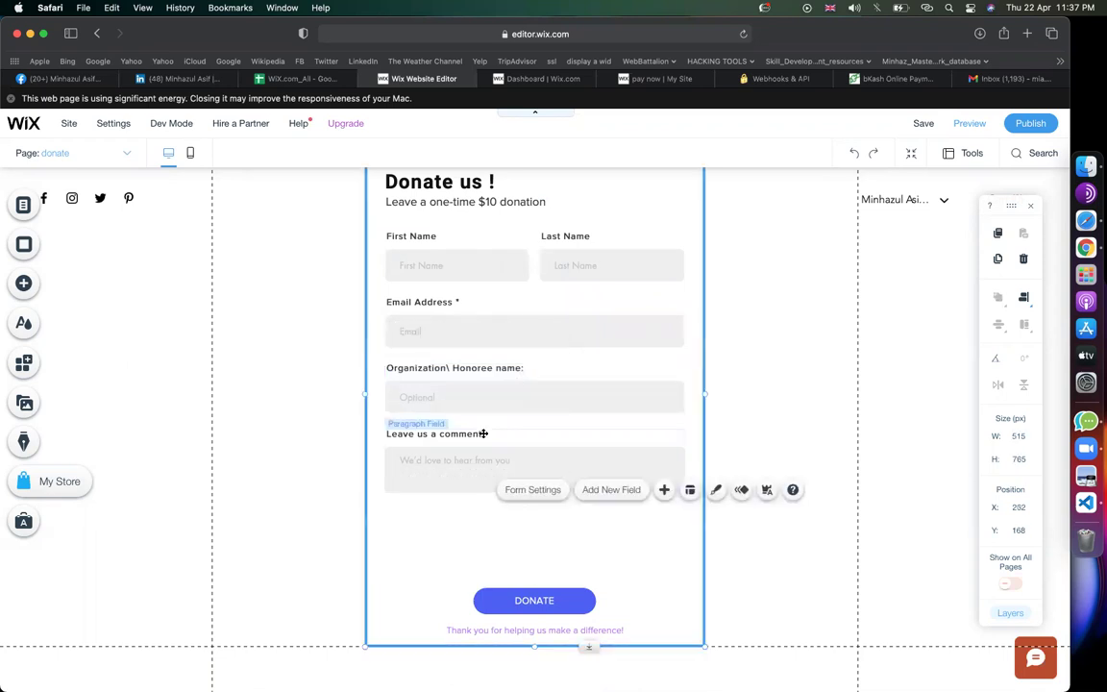
pyautogui.click(491, 449)
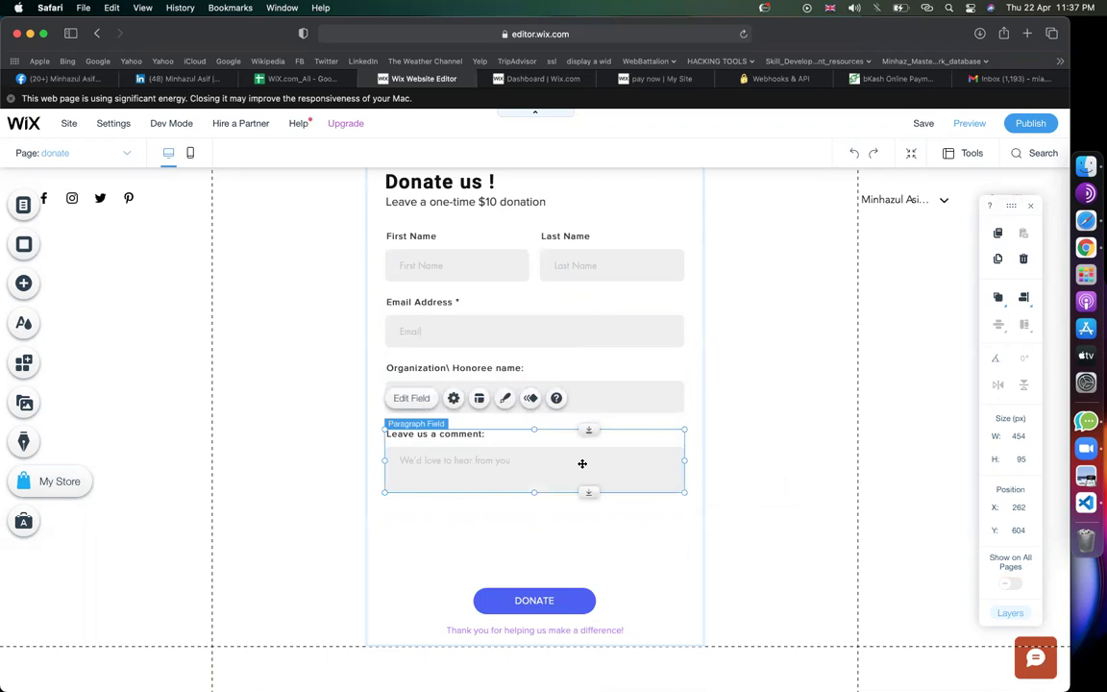
pyautogui.click(726, 462)
pyautogui.scroll(1, 499, 433)
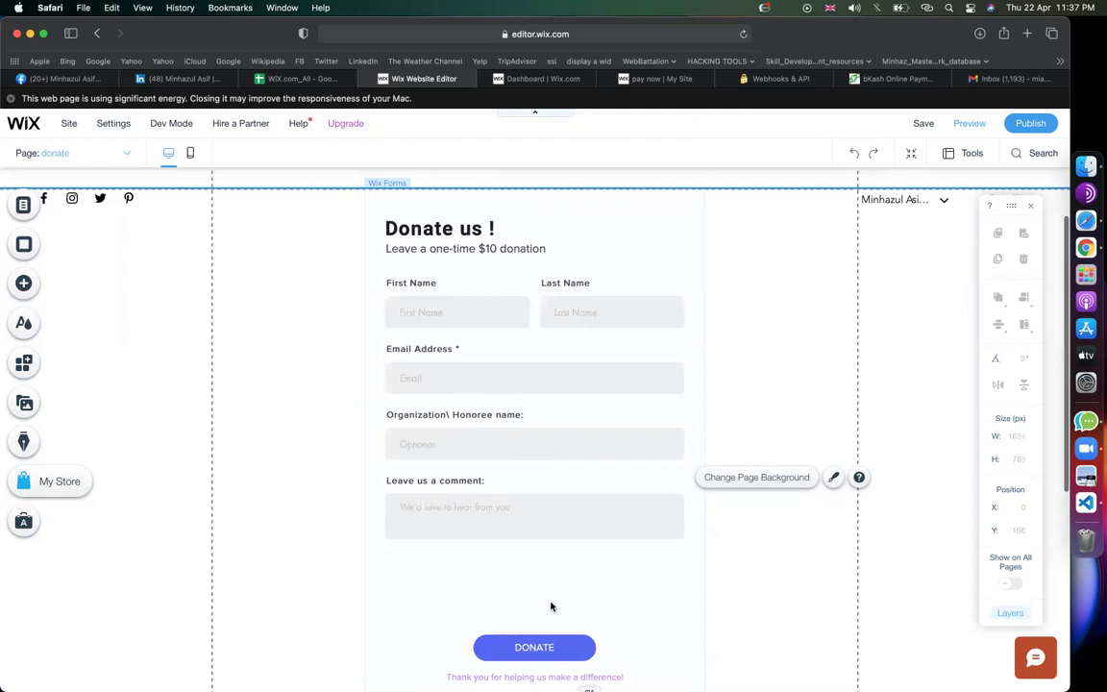
# Select the Donate us ! form, open its settings and view the Payment options
pyautogui.scroll(-2, 550, 602)
pyautogui.scroll(2, 558, 524)
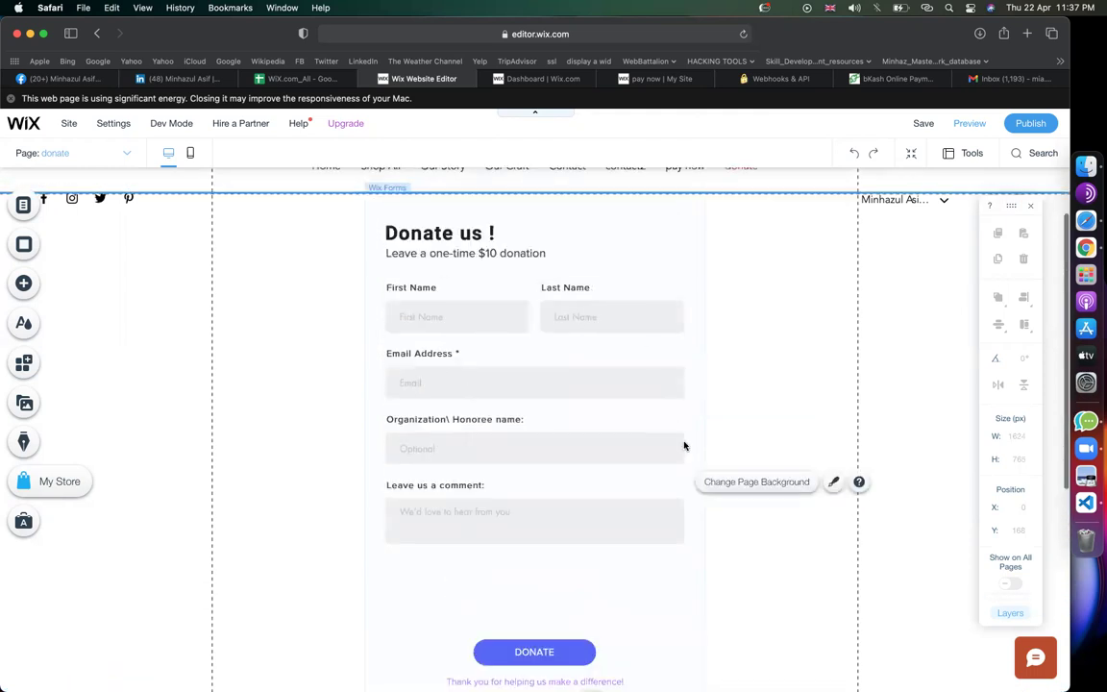
pyautogui.click(668, 245)
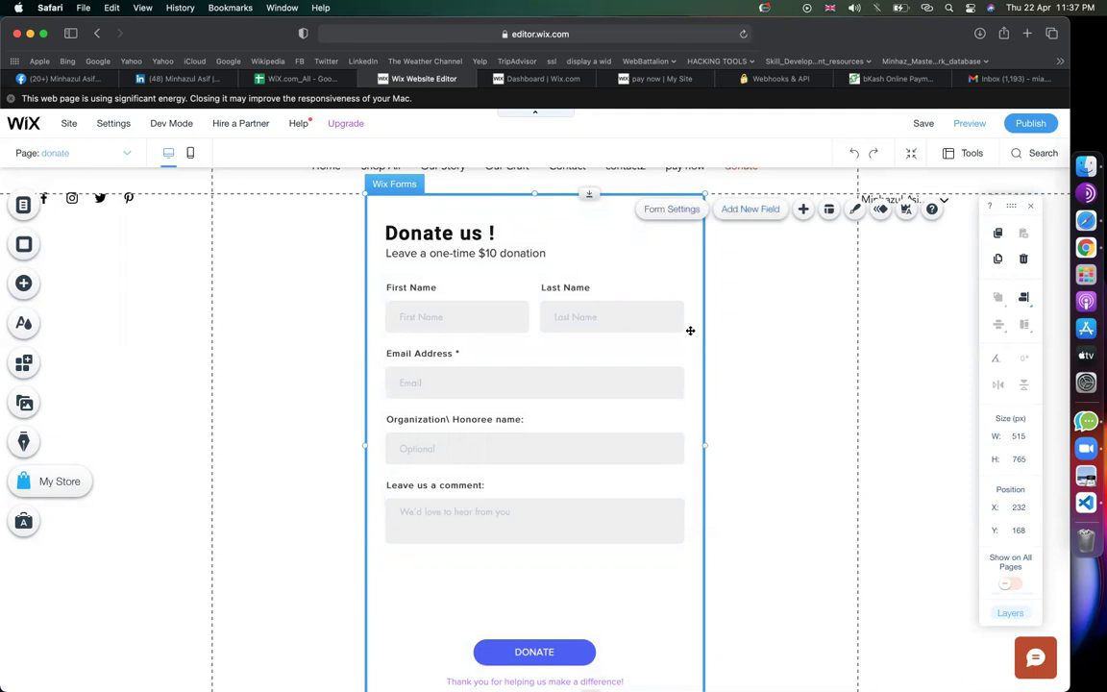
pyautogui.doubleClick(486, 402)
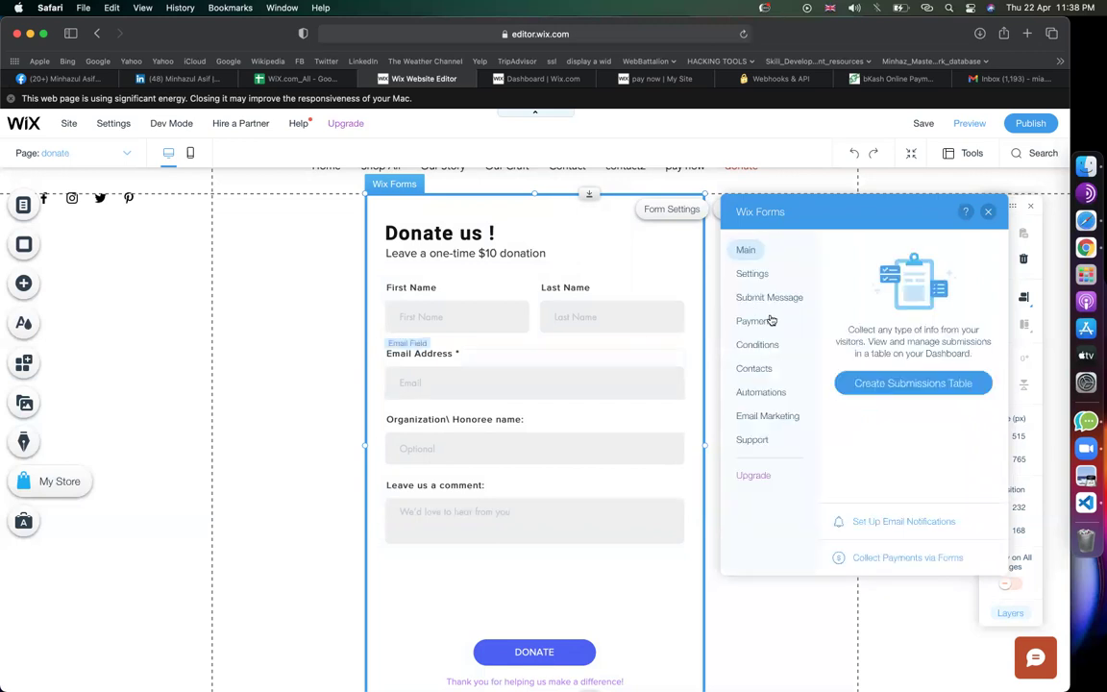
pyautogui.click(766, 320)
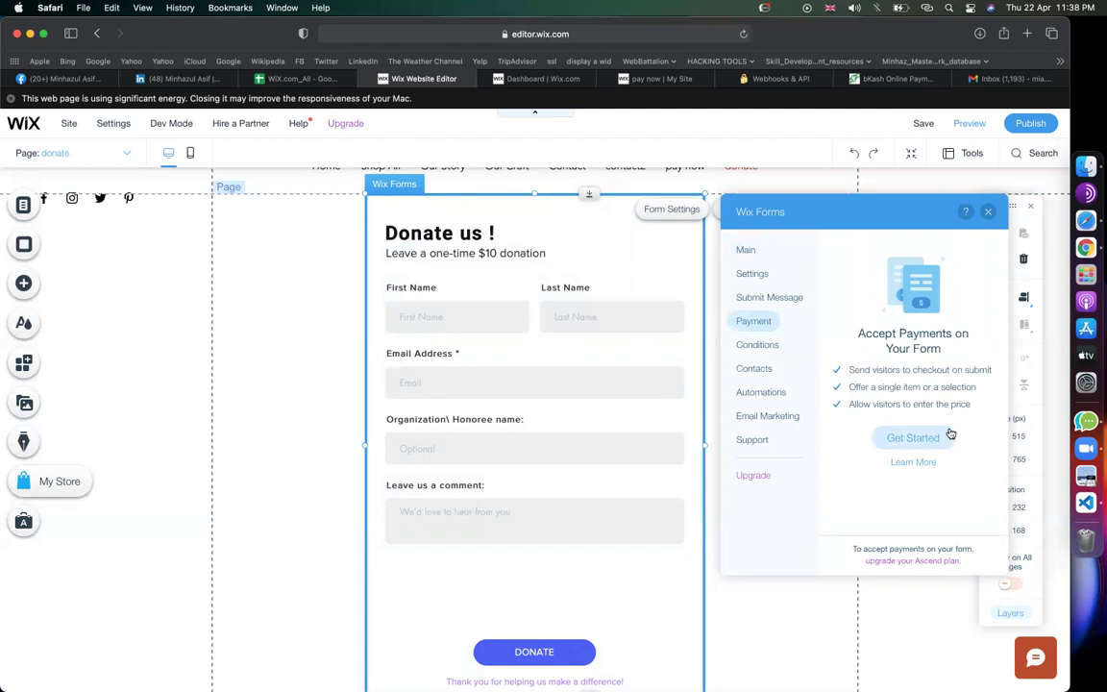
# Delete the 'Leave a one-time $10 donation' subtitle and reopen the form's Payment settings
pyautogui.click(489, 252)
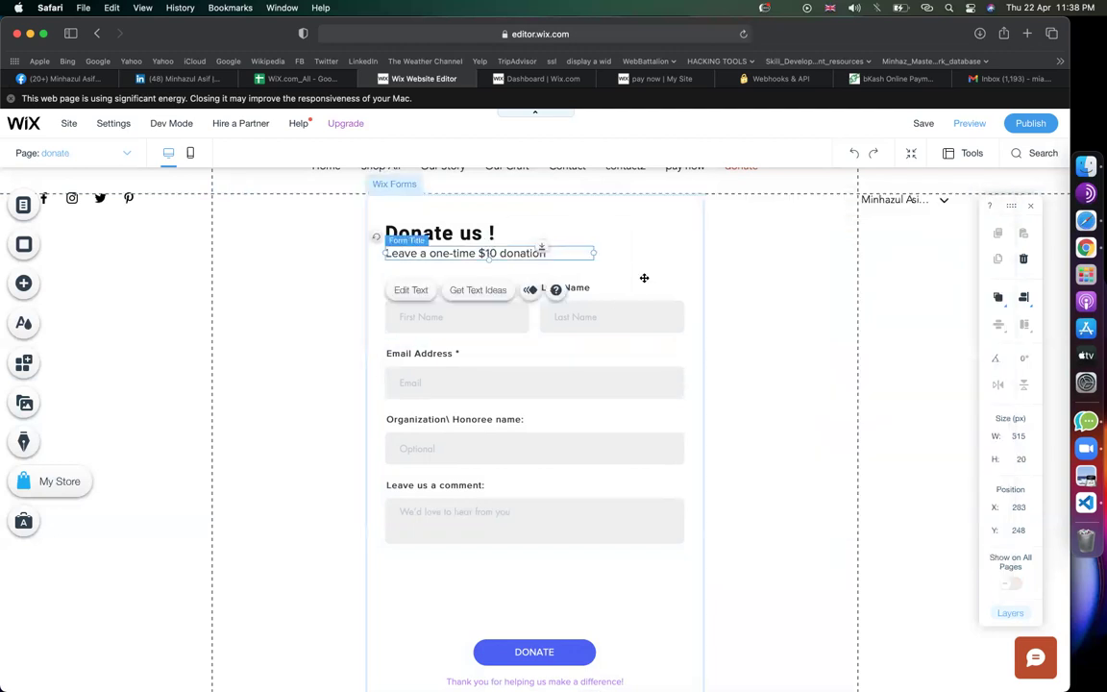
pyautogui.press('Delete')
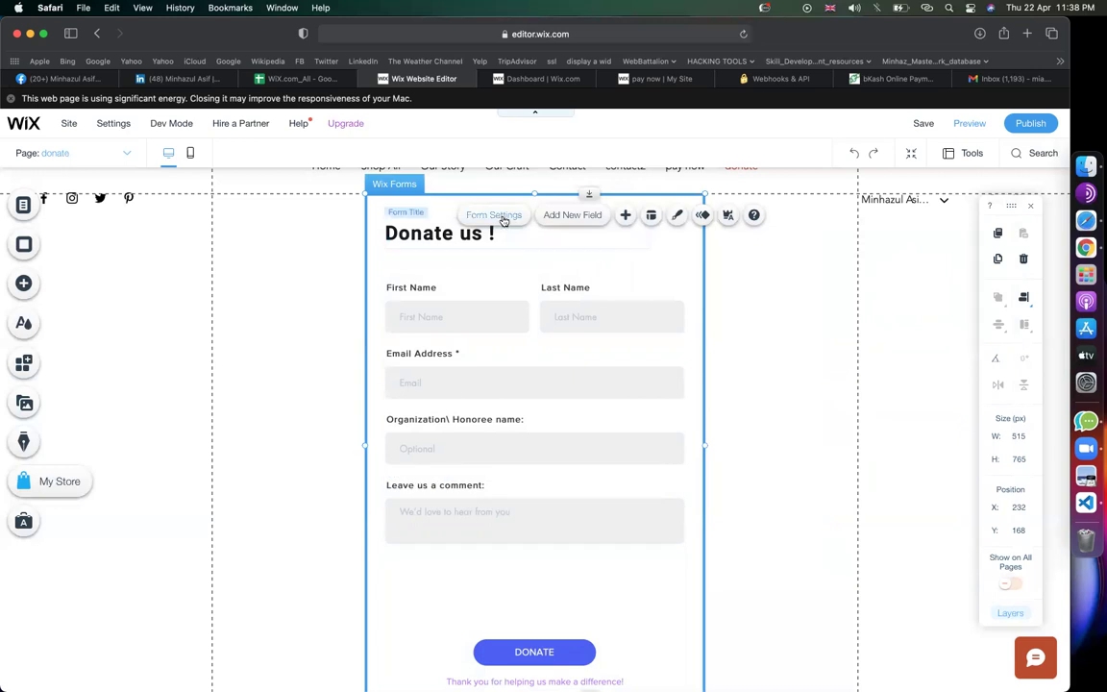
pyautogui.click(494, 215)
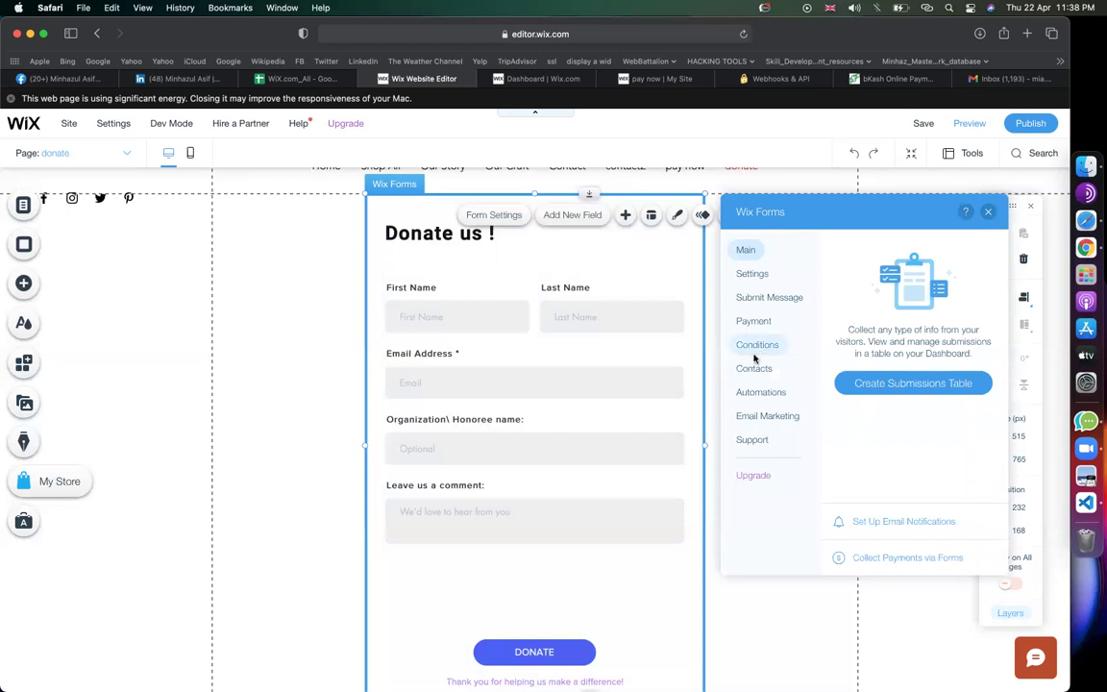
pyautogui.click(751, 323)
# Start payment setup and, after trying other types, choose Visitors Enter Price
pyautogui.click(913, 437)
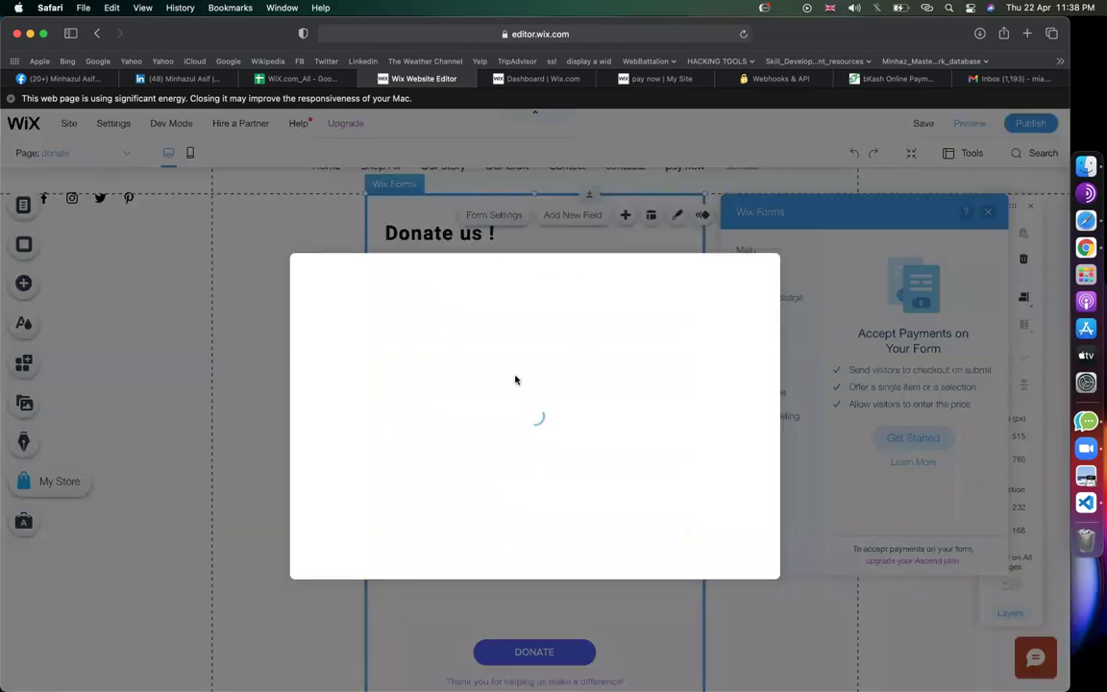
pyautogui.click(736, 556)
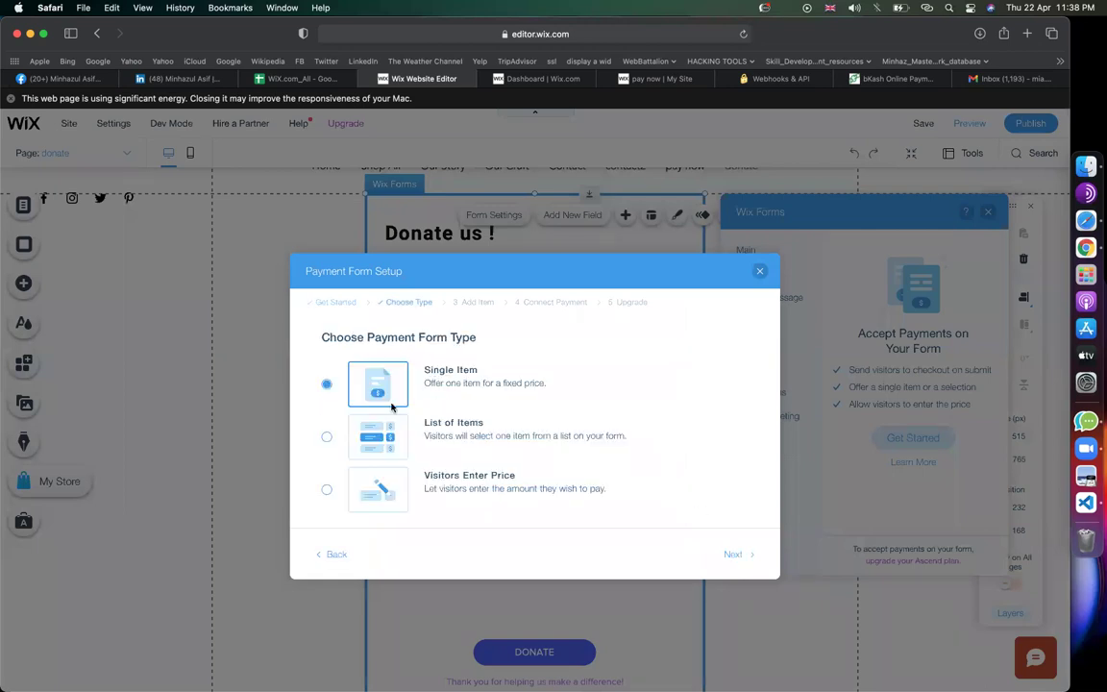
pyautogui.click(446, 428)
pyautogui.click(443, 486)
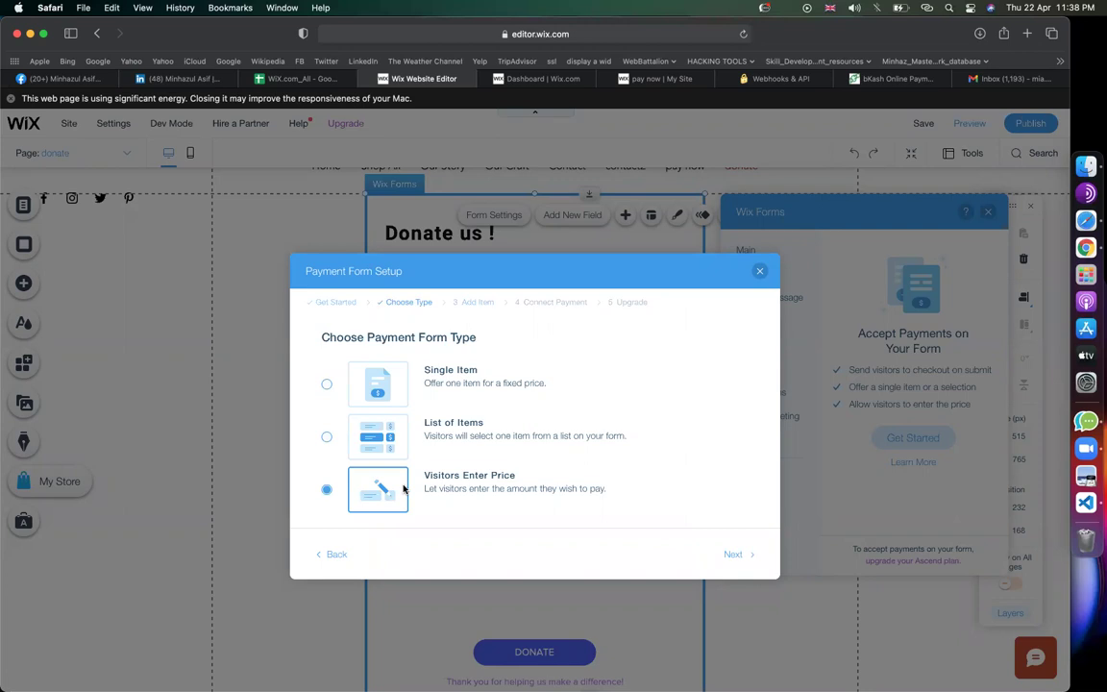
pyautogui.click(430, 368)
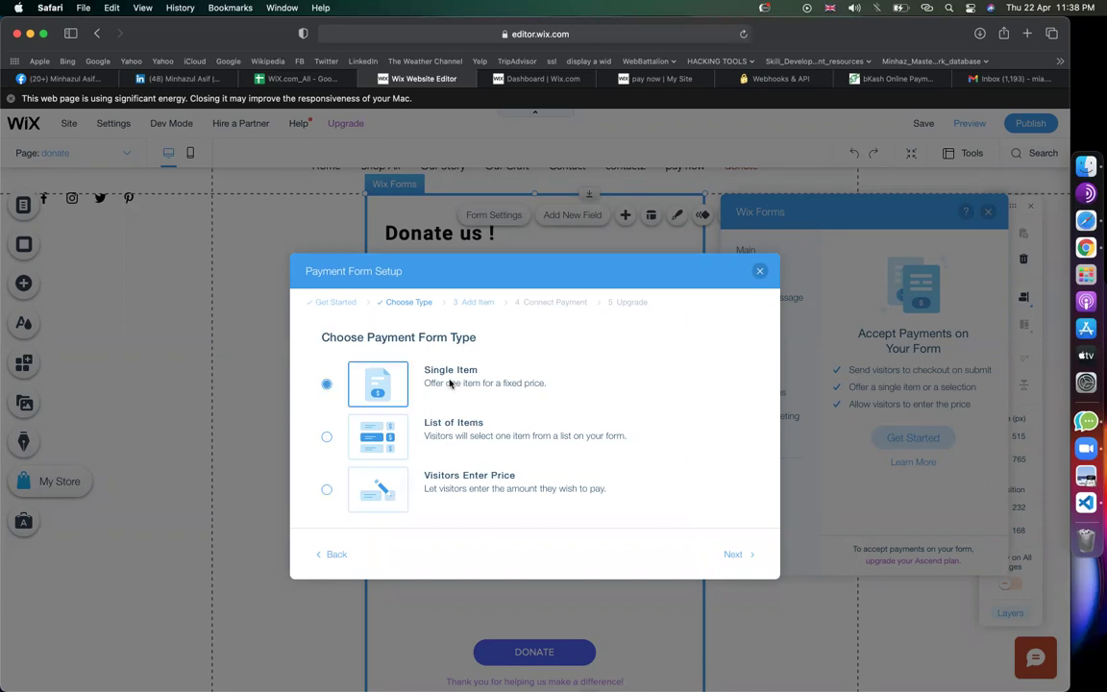
pyautogui.click(449, 433)
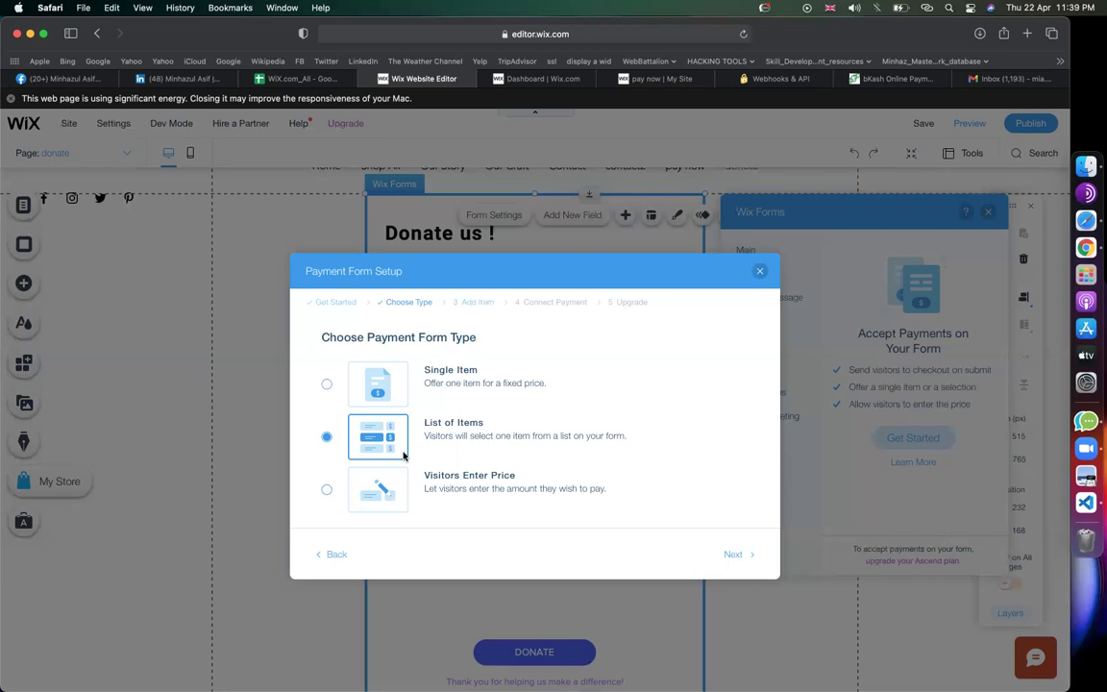
pyautogui.click(327, 489)
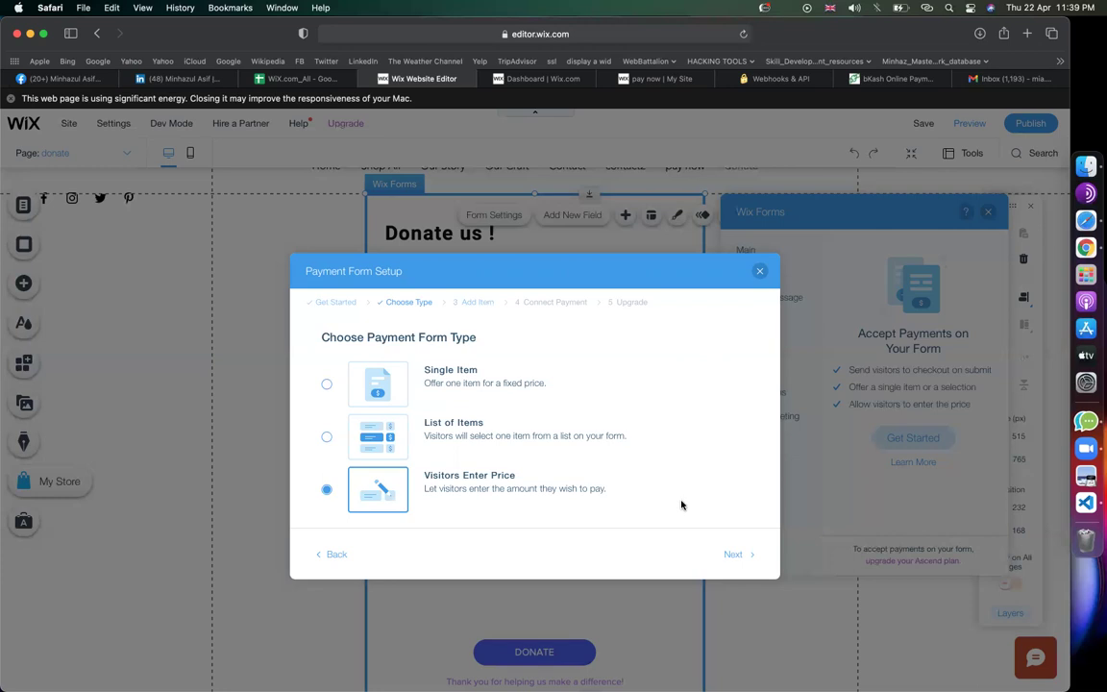
pyautogui.click(733, 553)
# Enter item name 'donation' with default price 50 and continue to Connect Payment
pyautogui.click(505, 409)
pyautogui.write('donation')
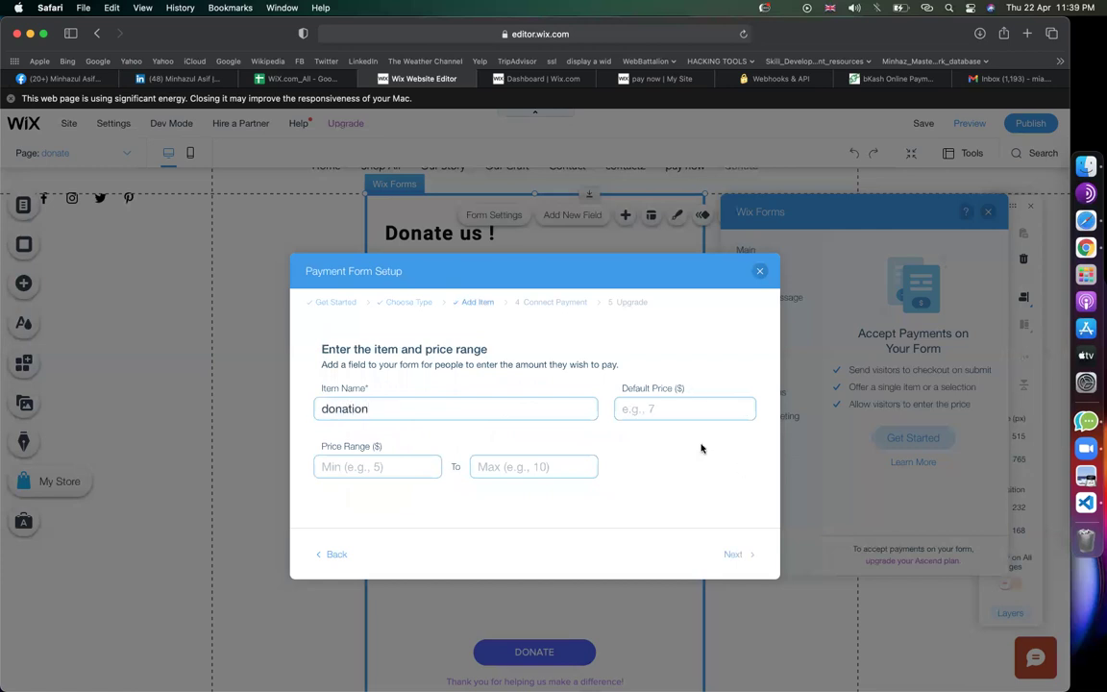
pyautogui.click(721, 411)
pyautogui.write('50')
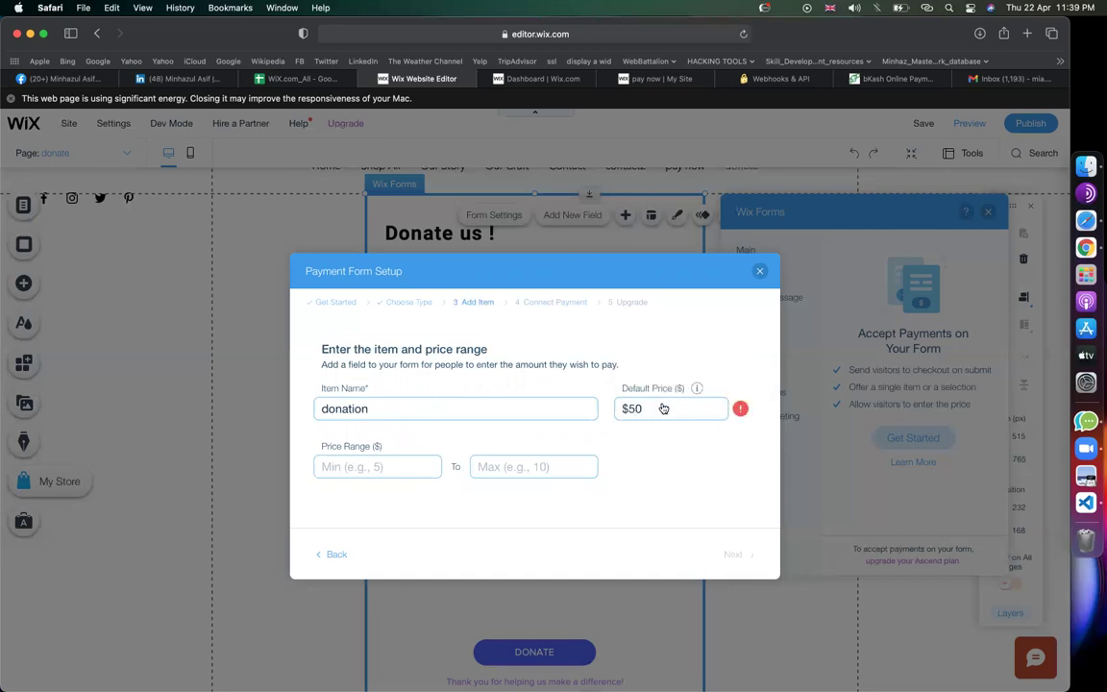
pyautogui.click(639, 408)
pyautogui.press('BackSpace')
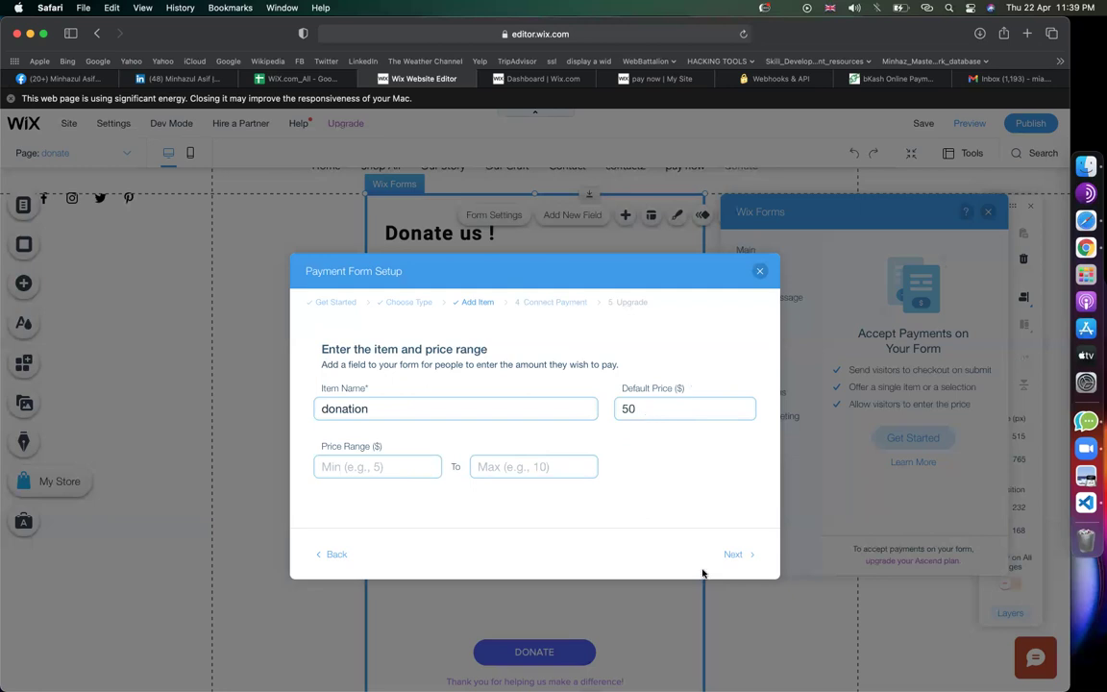
pyautogui.click(732, 555)
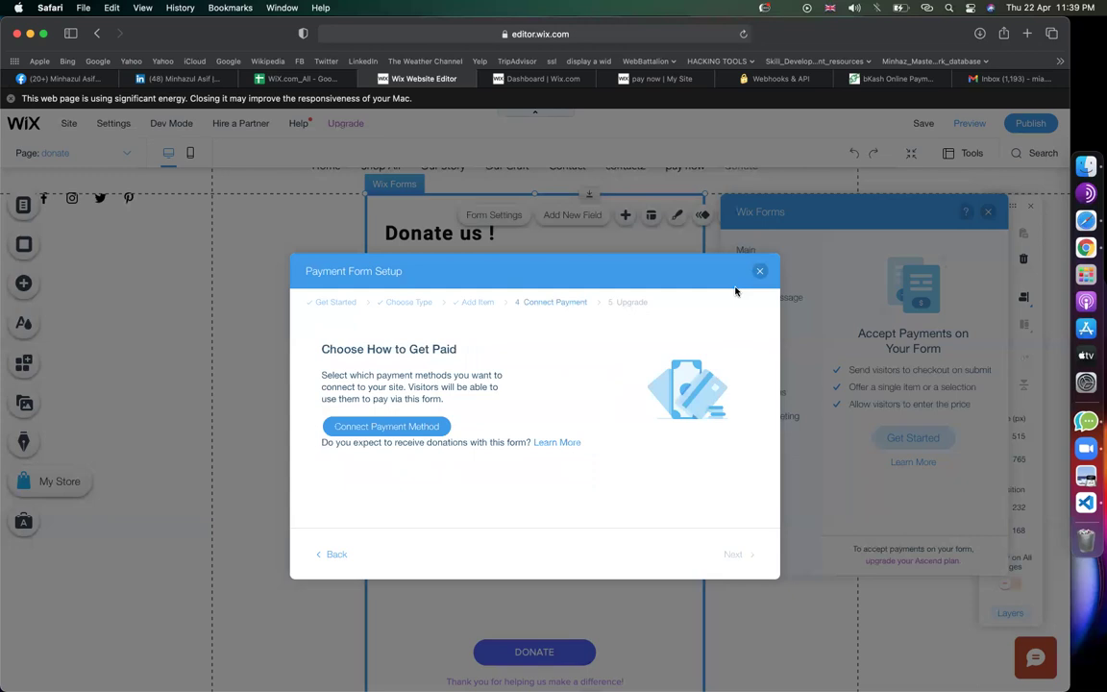
# Close the payment setup and discard it
pyautogui.click(760, 273)
pyautogui.click(661, 481)
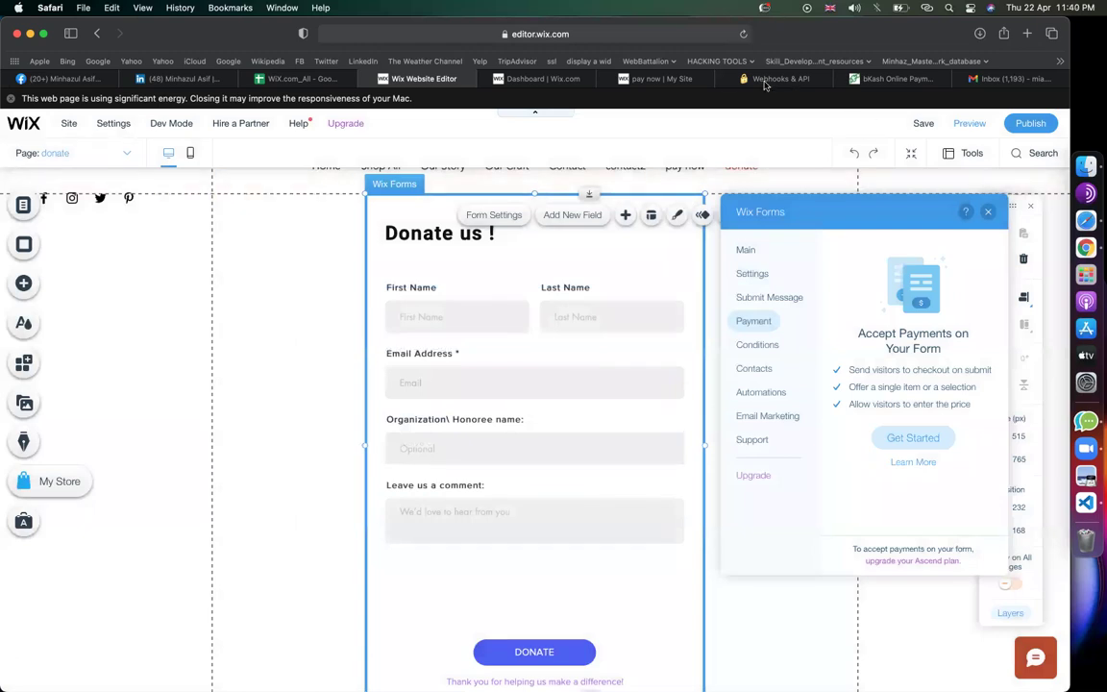
pyautogui.click(769, 78)
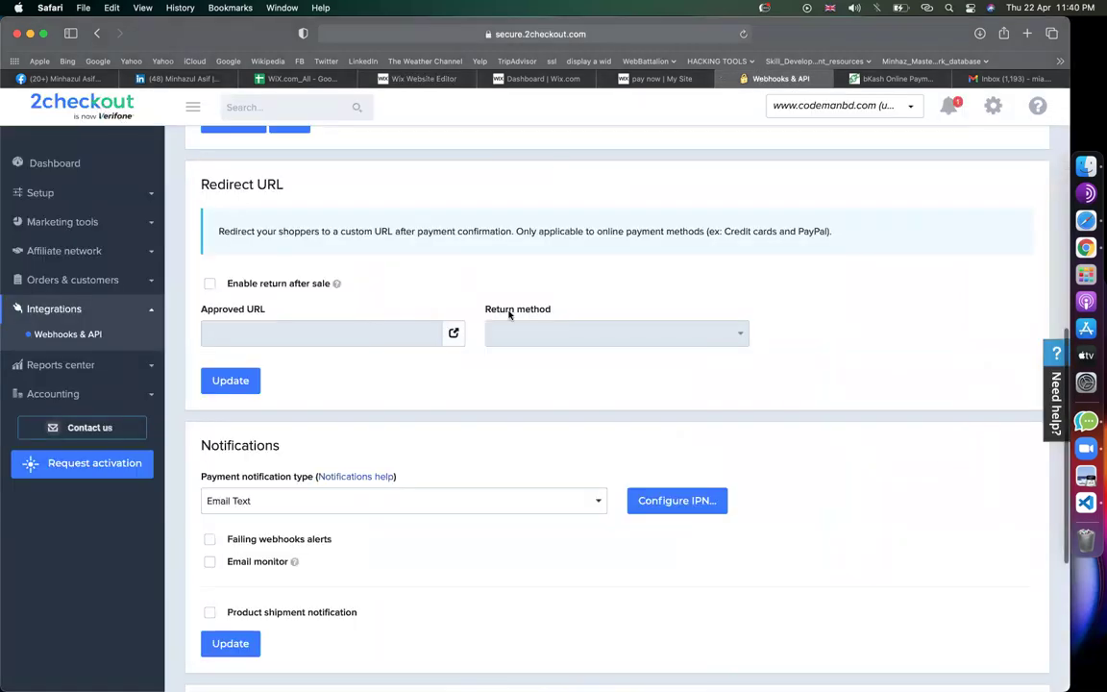
# Review the 2checkout Webhooks & API credentials and select the buy link secret word
pyautogui.scroll(10, 509, 314)
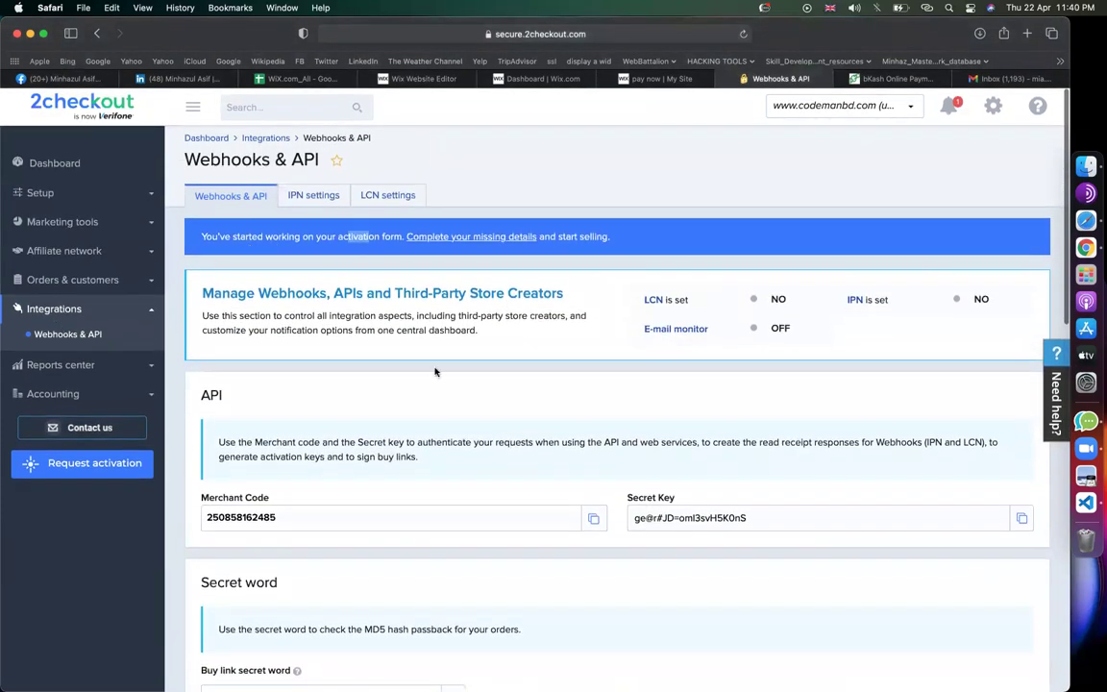
pyautogui.scroll(-3, 544, 514)
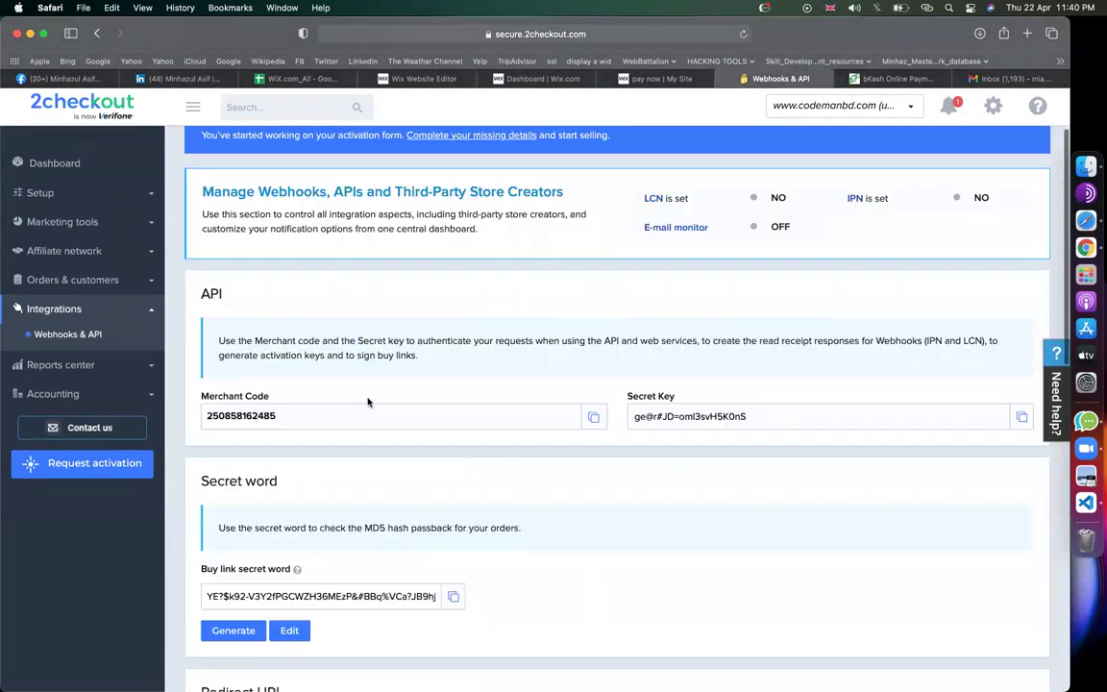
pyautogui.scroll(-5, 476, 497)
pyautogui.tripleClick(312, 420)
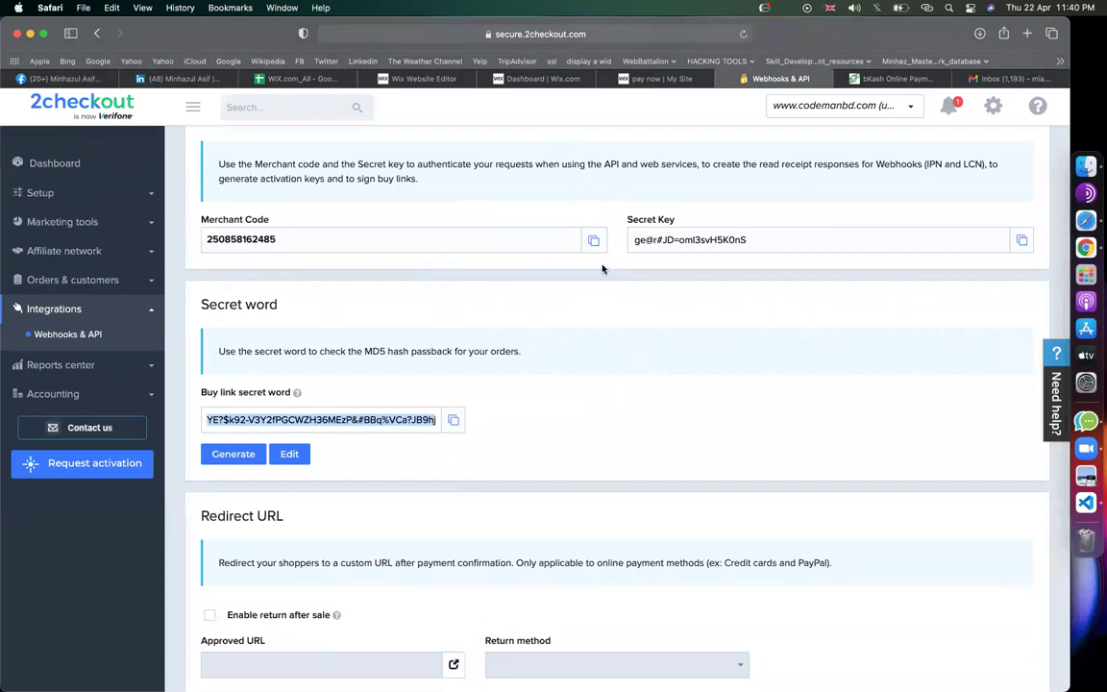
# Return to the top of the page and switch to the live site's pay now page
pyautogui.scroll(1, 576, 257)
pyautogui.scroll(1, 577, 257)
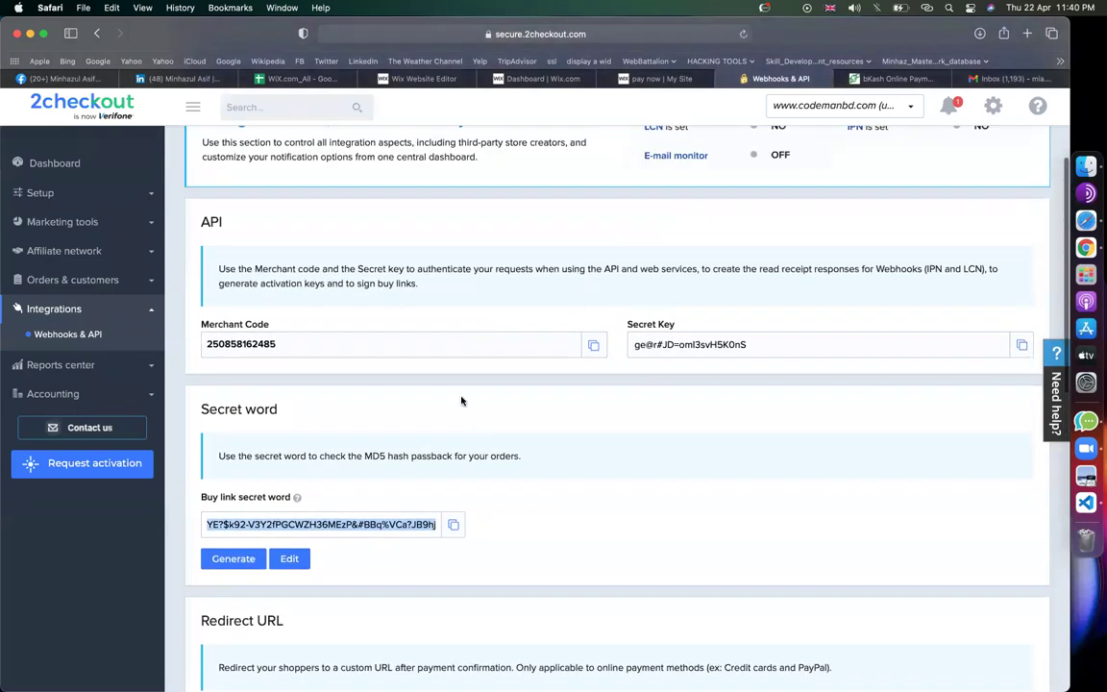
pyautogui.click(639, 79)
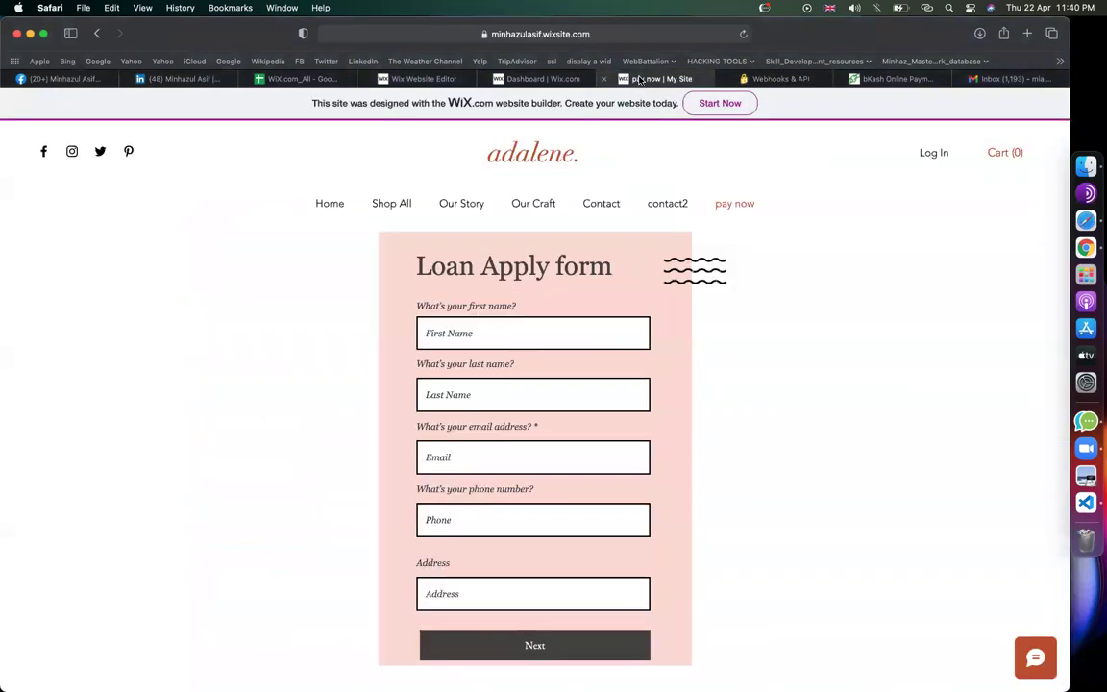
# Switch through the thank-you automation tab back to the Wix Website Editor tab
pyautogui.click(558, 79)
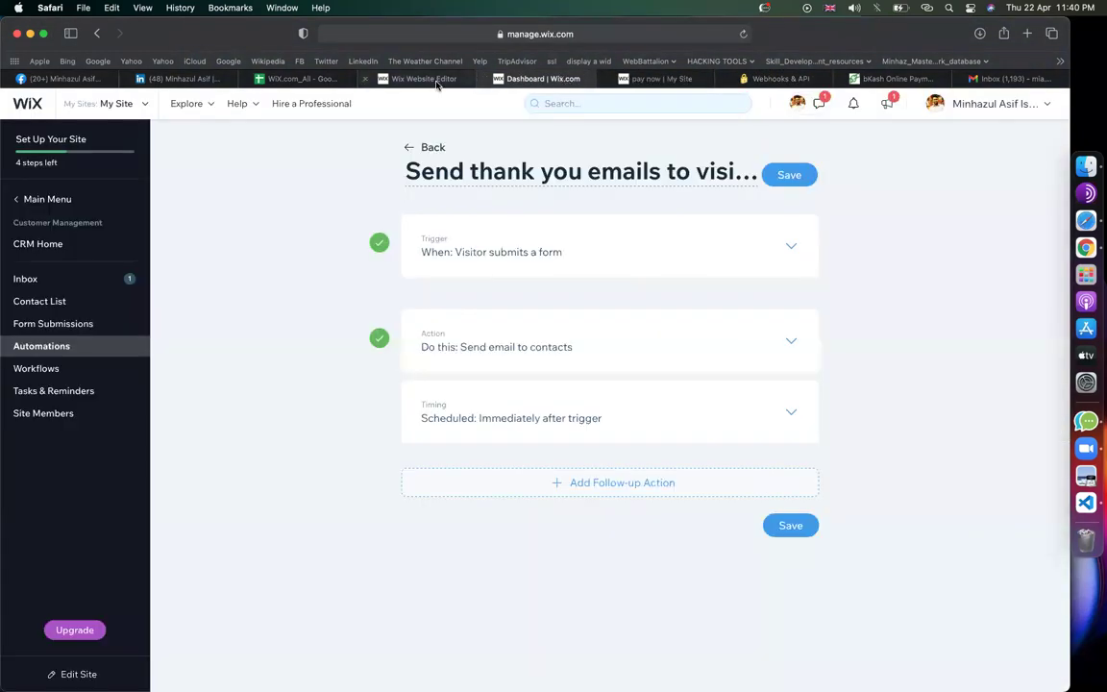
pyautogui.click(422, 79)
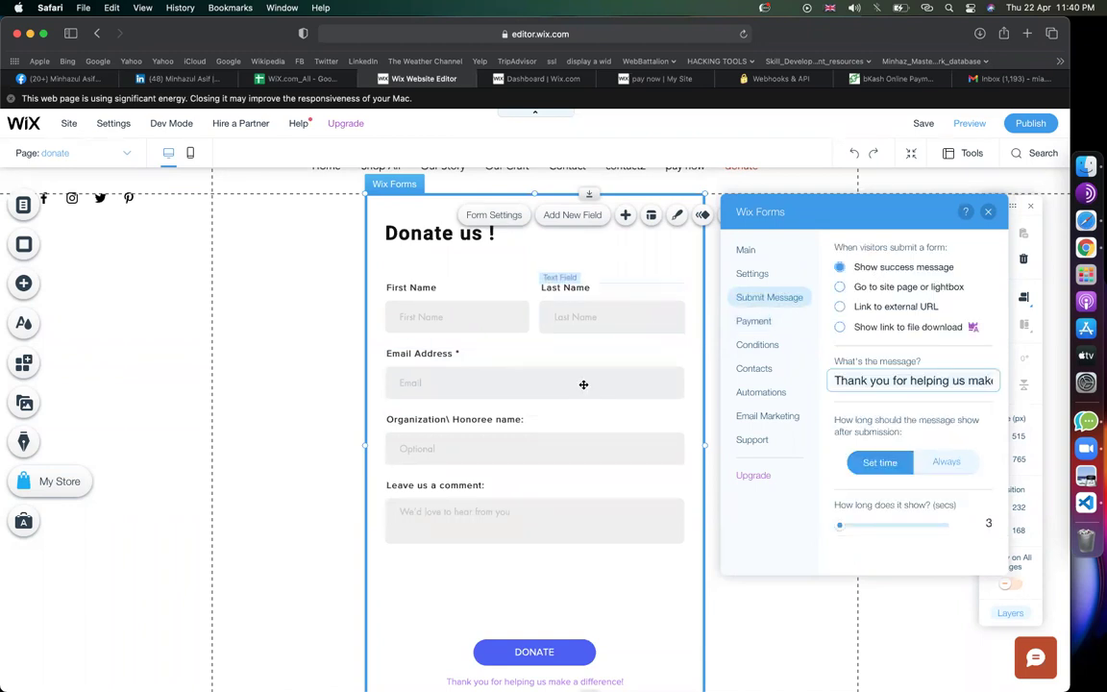
# Replace the success message with 'Thanks to donate us !' and open the Donation form's settings
pyautogui.scroll(1, 673, 374)
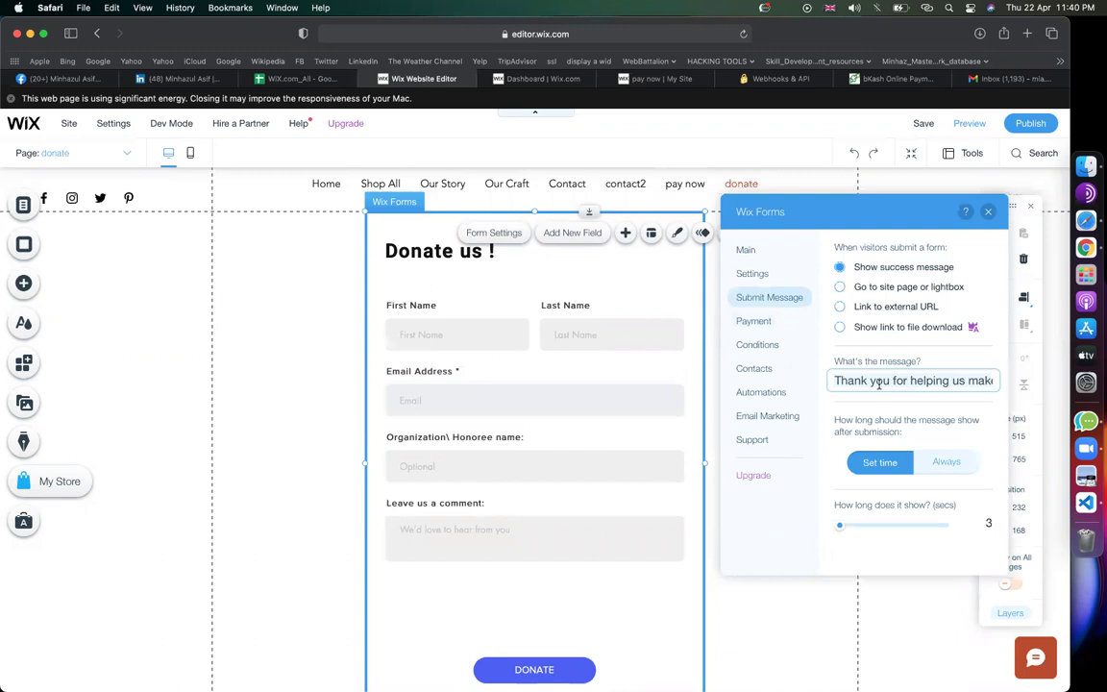
pyautogui.tripleClick(878, 382)
pyautogui.write('Thanks')
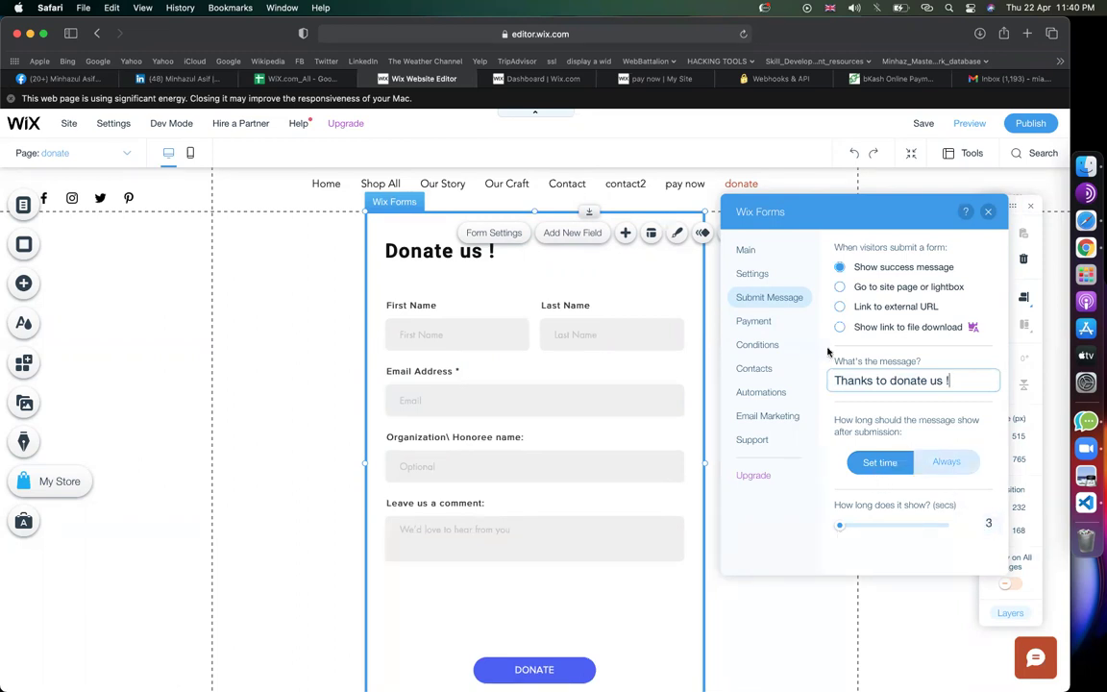
pyautogui.click(756, 276)
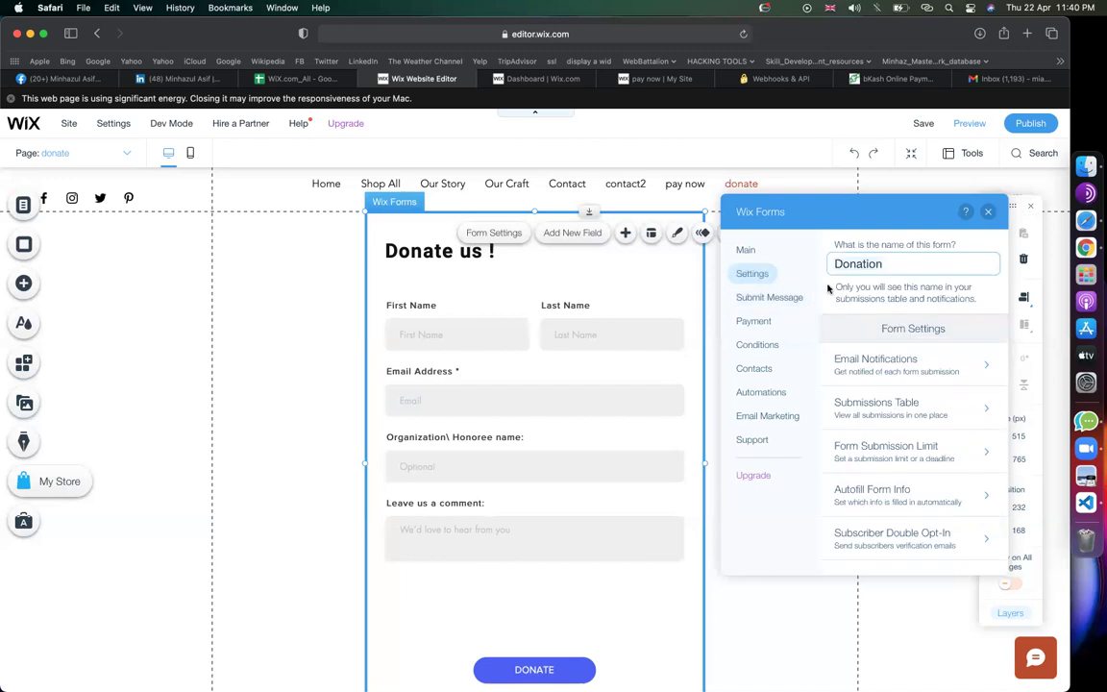
# Confirm Email Notifications go to the Site Team member, then view the Contacts saving options
pyautogui.click(858, 364)
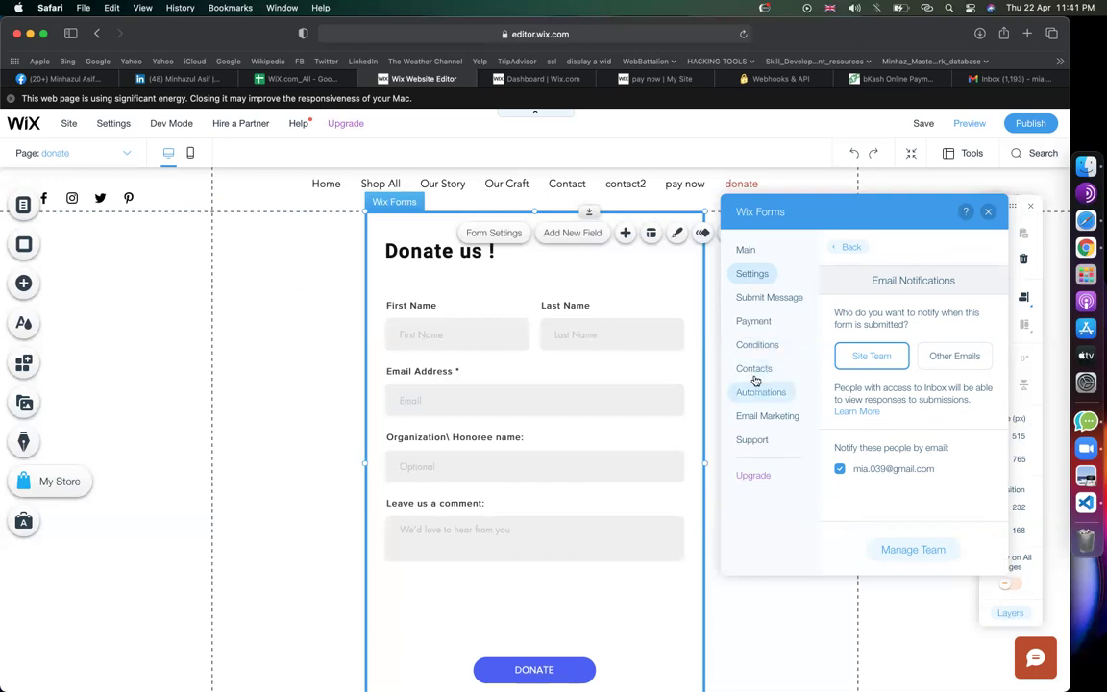
pyautogui.click(755, 375)
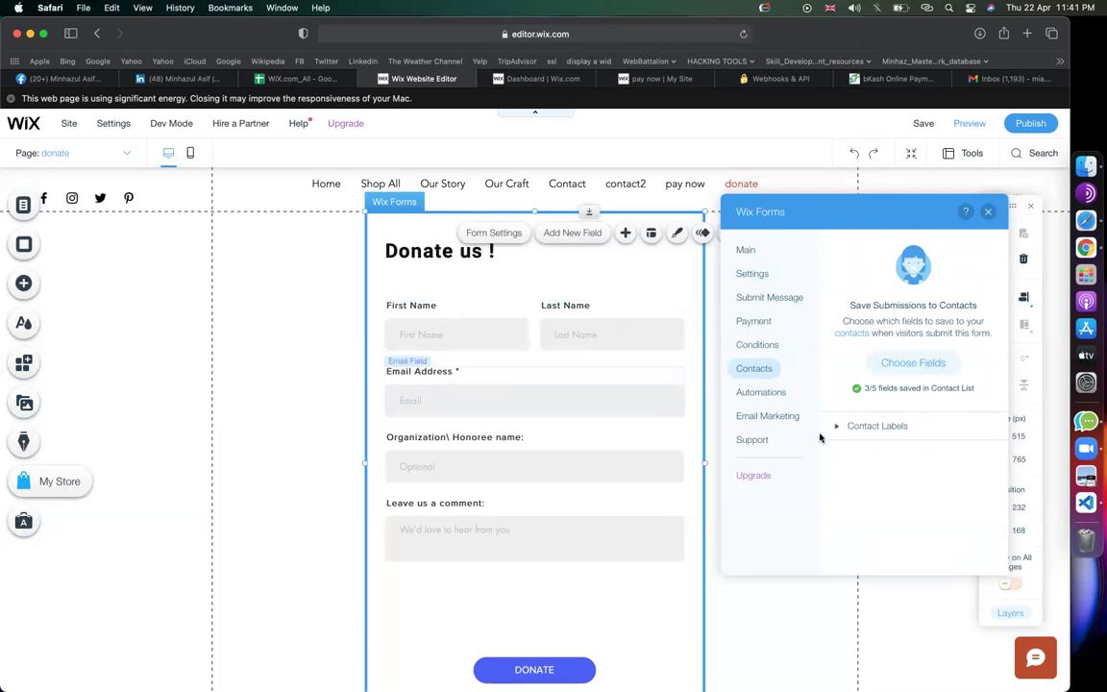
# Set the Last Name field to Don't Save so only 2/5 fields go to contacts
pyautogui.click(920, 362)
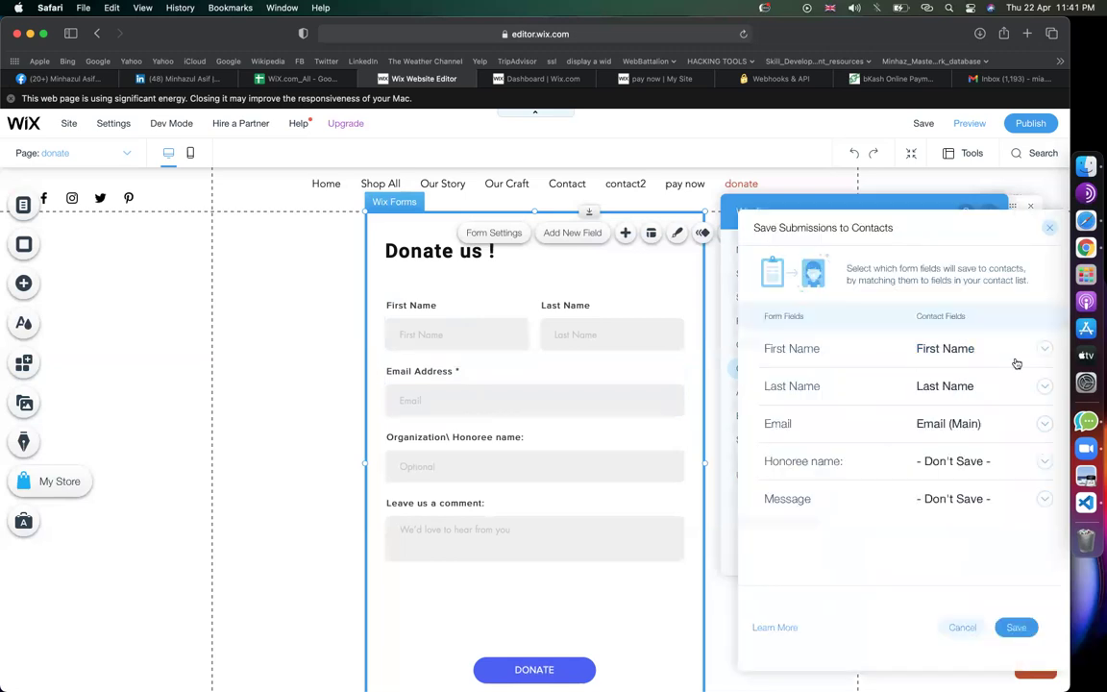
pyautogui.click(1042, 387)
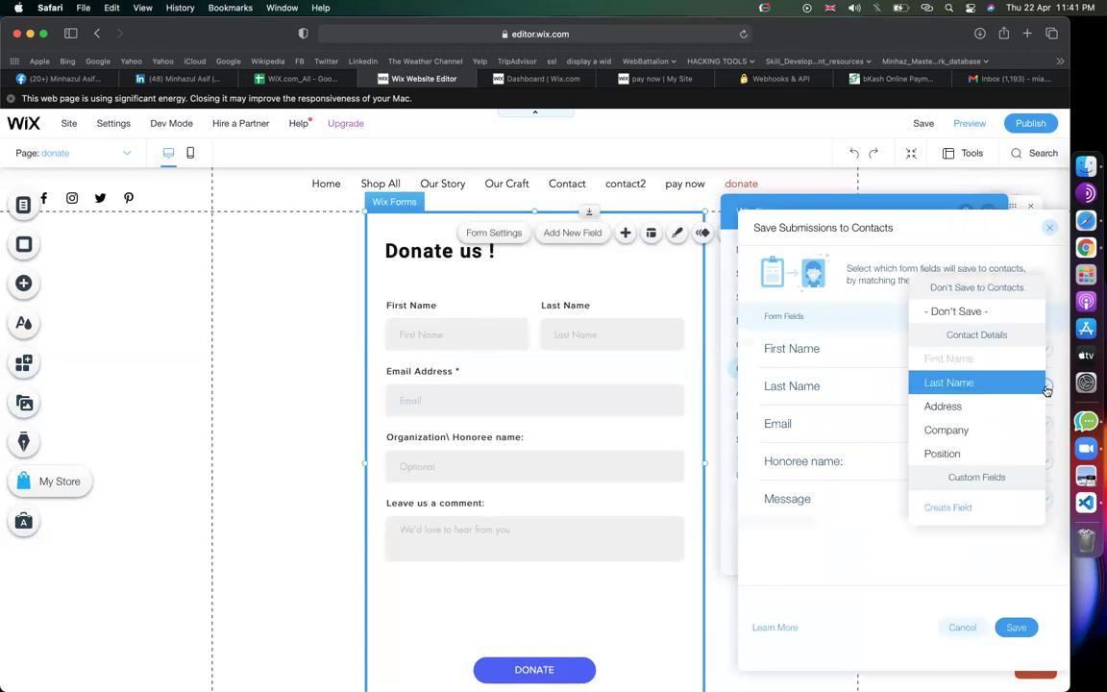
pyautogui.click(961, 315)
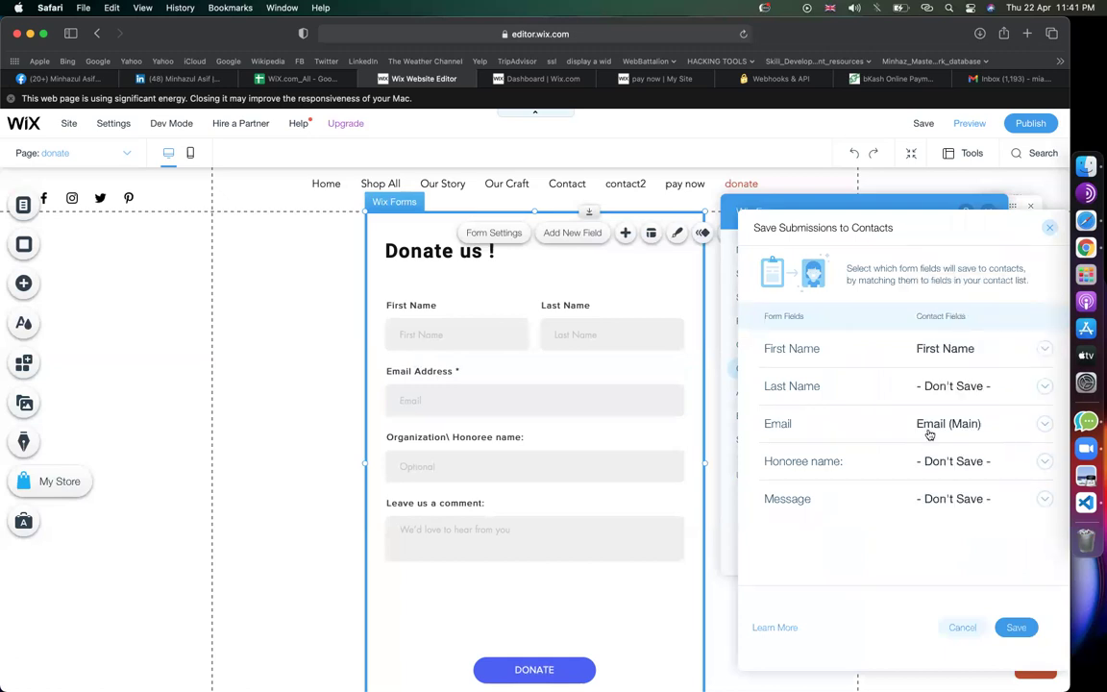
pyautogui.click(1015, 625)
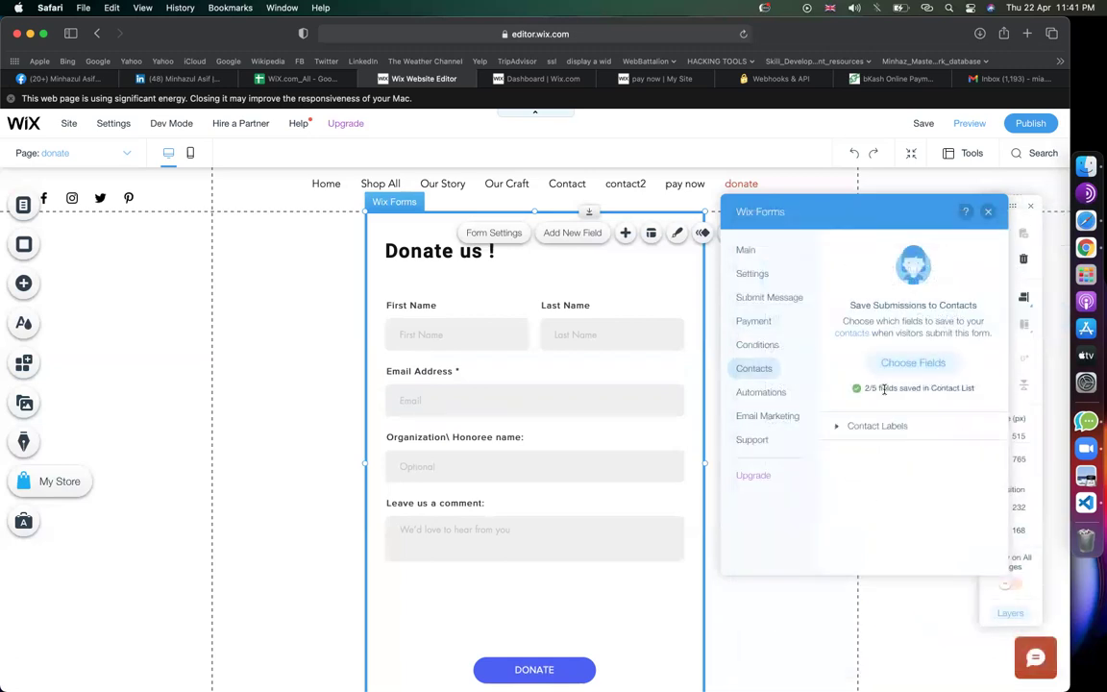
pyautogui.click(790, 394)
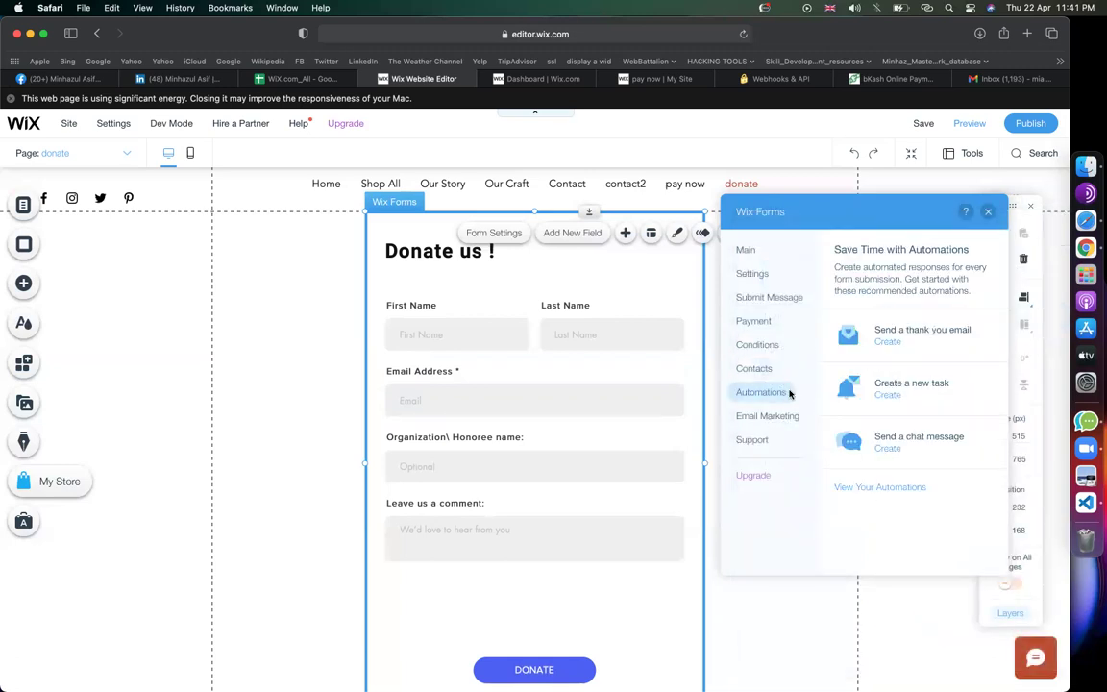
# Create a 'Send thank you emails to visitors' automation from the thank-you email option
pyautogui.click(887, 342)
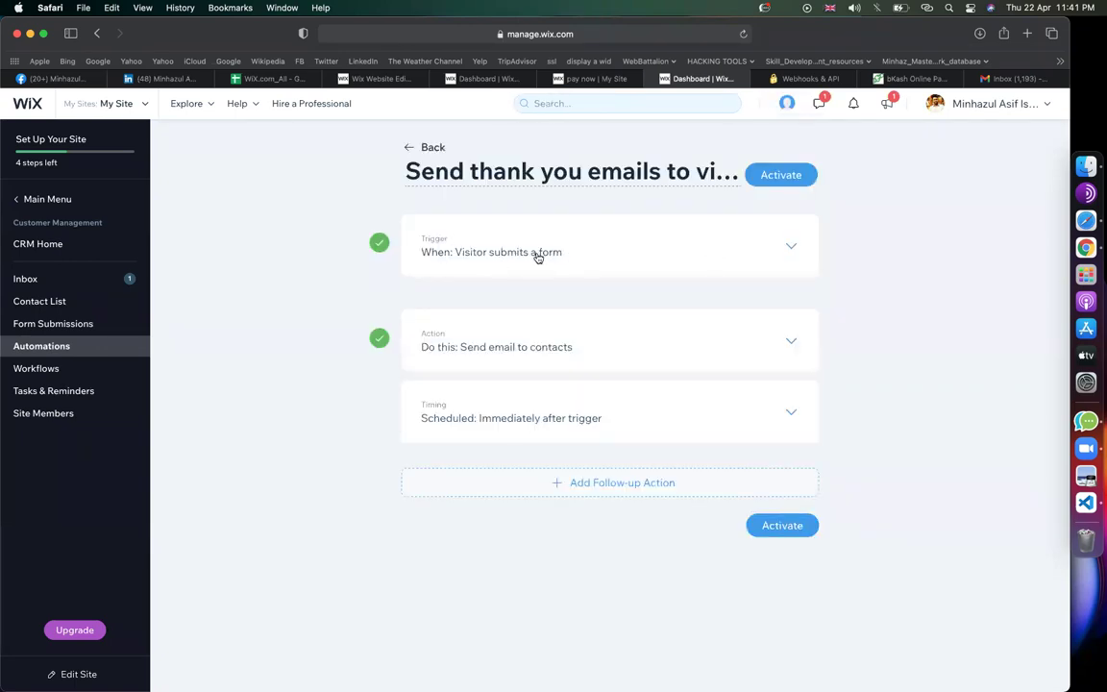
# Check the form-submission trigger and email action, then activate the thank-you automation
pyautogui.click(790, 249)
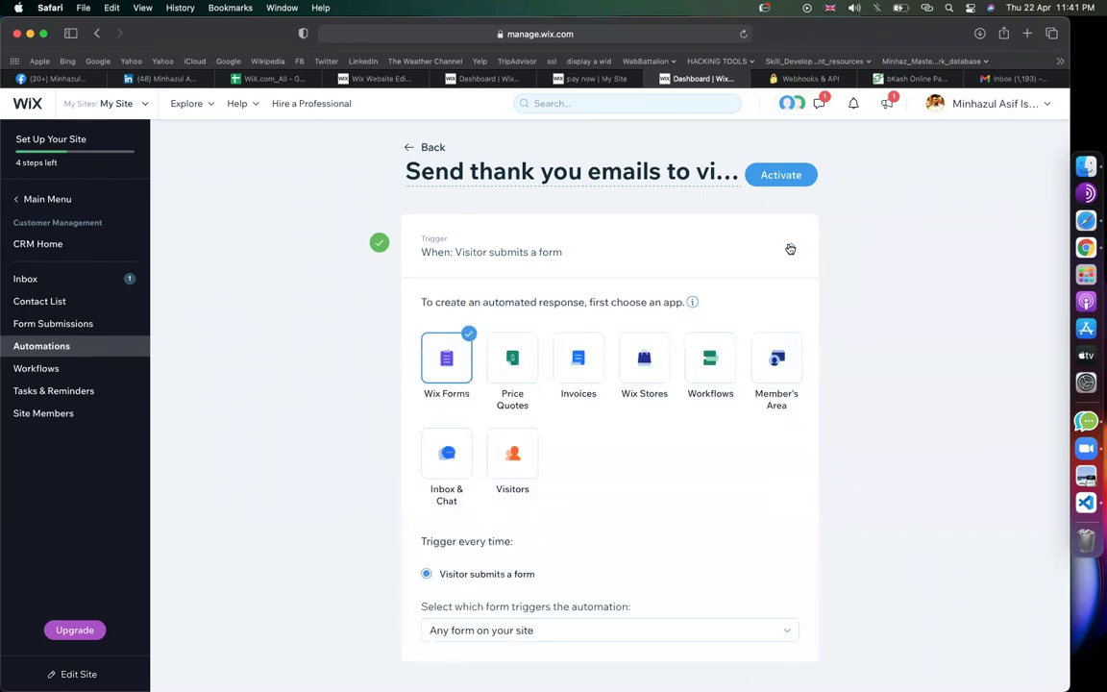
pyautogui.click(789, 249)
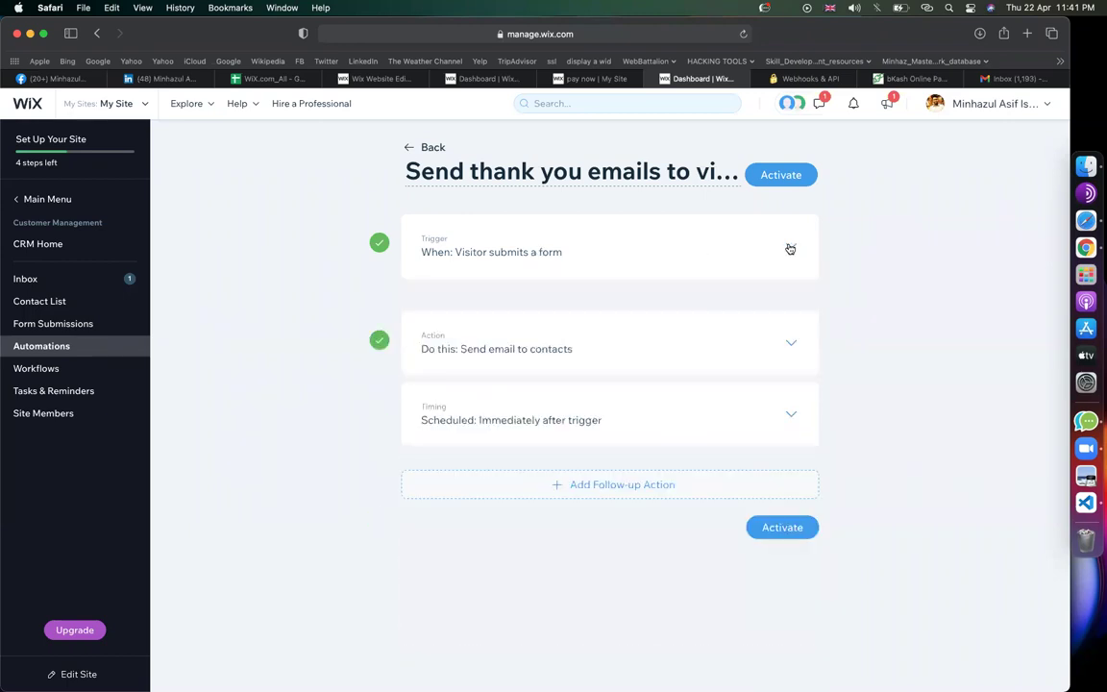
pyautogui.click(788, 344)
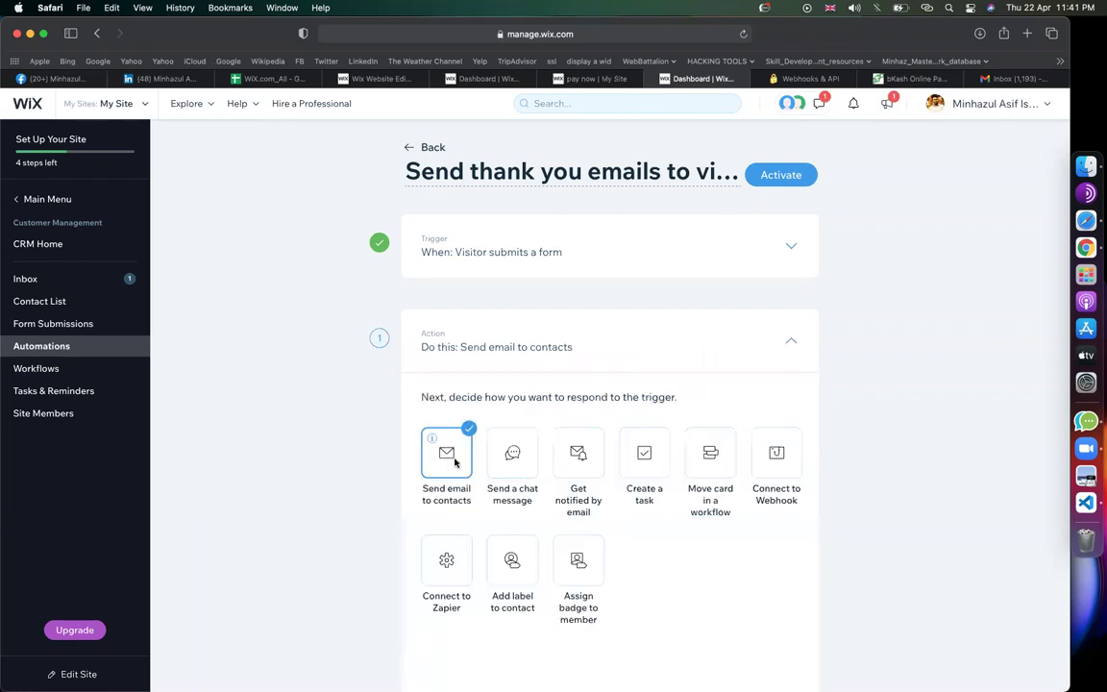
pyautogui.click(791, 343)
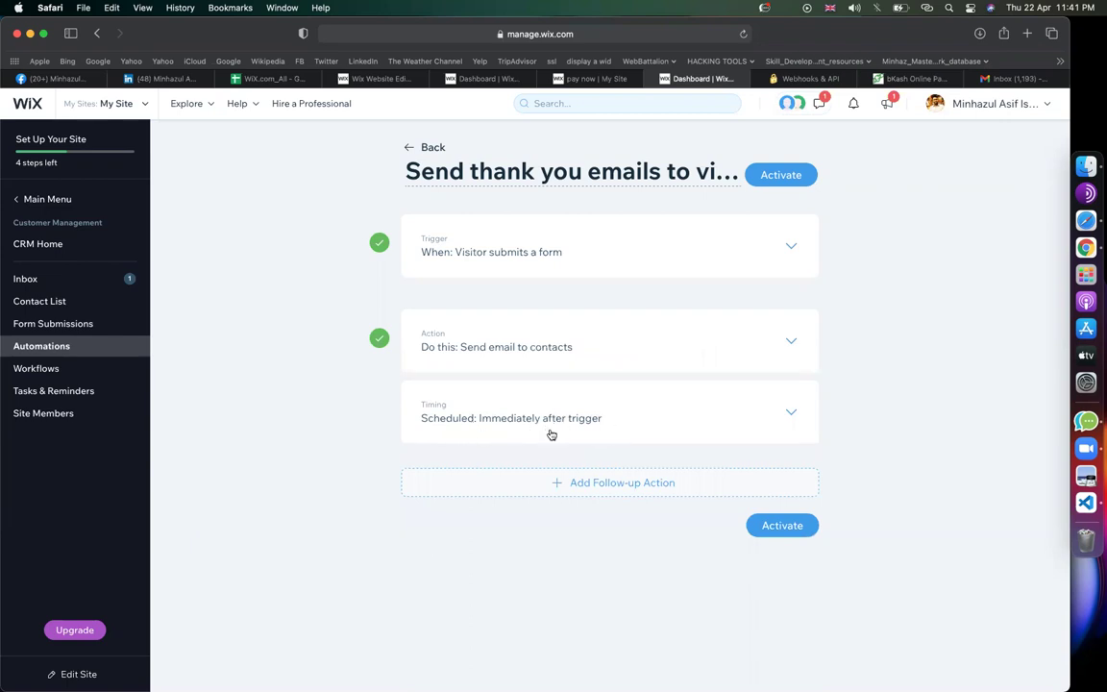
pyautogui.click(775, 525)
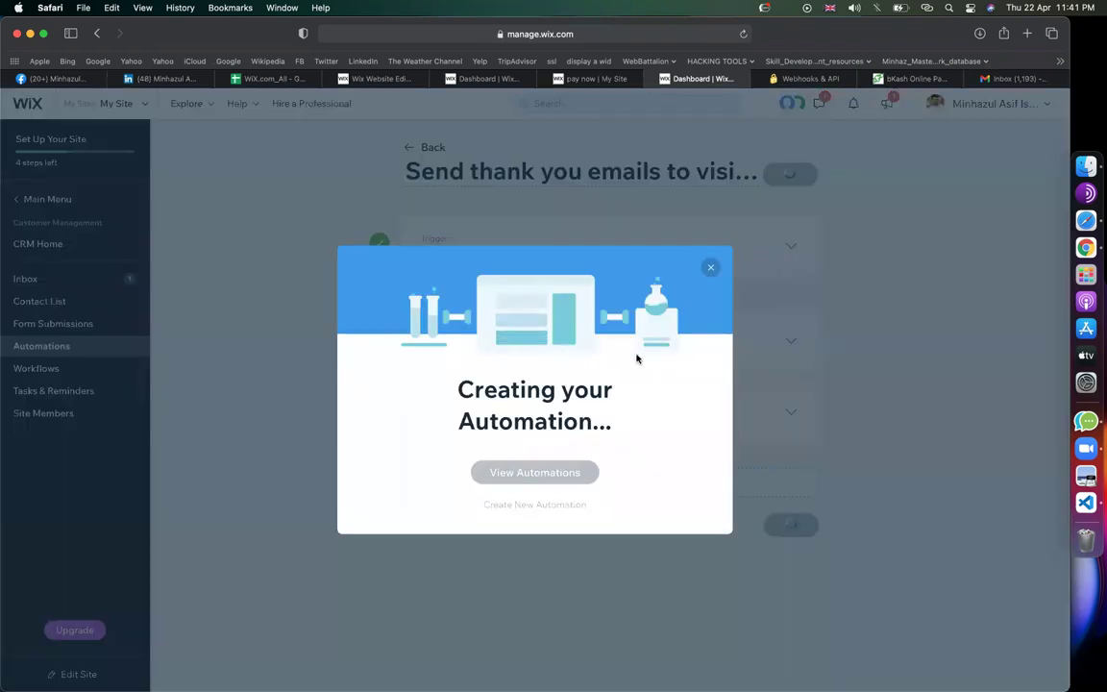
# Glance at the live pay now page, then go back to the site editor
pyautogui.click(600, 78)
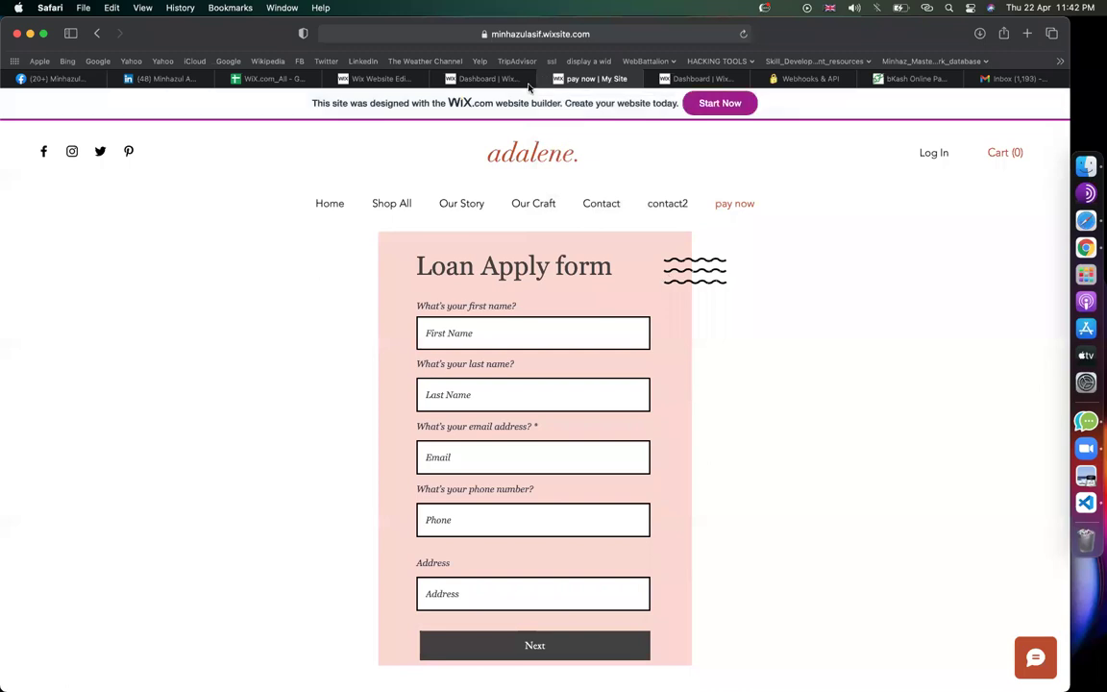
pyautogui.click(490, 79)
pyautogui.click(373, 82)
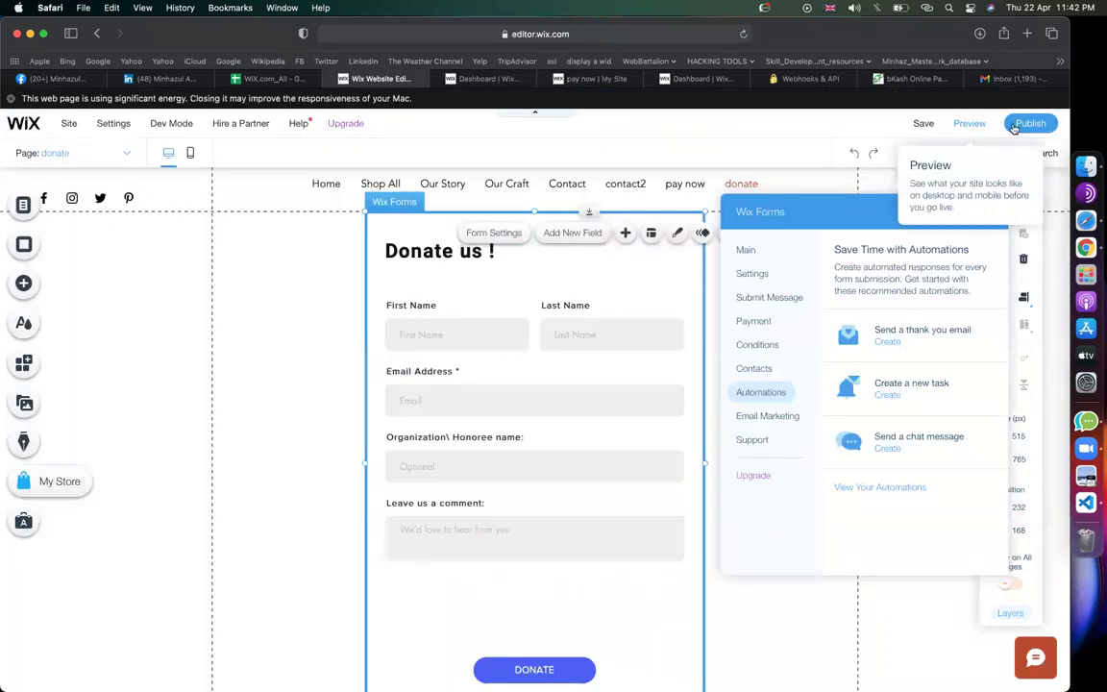
# Preview the site and enter a test visitor's name and email in the Donate us form
pyautogui.click(982, 126)
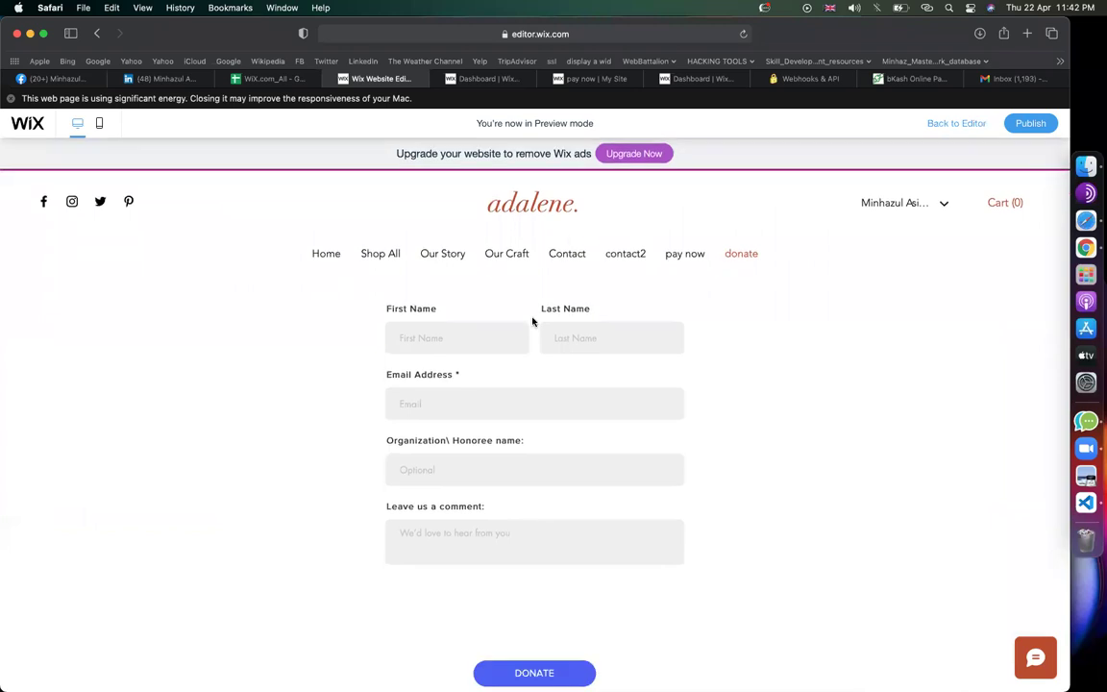
pyautogui.scroll(-1, 488, 380)
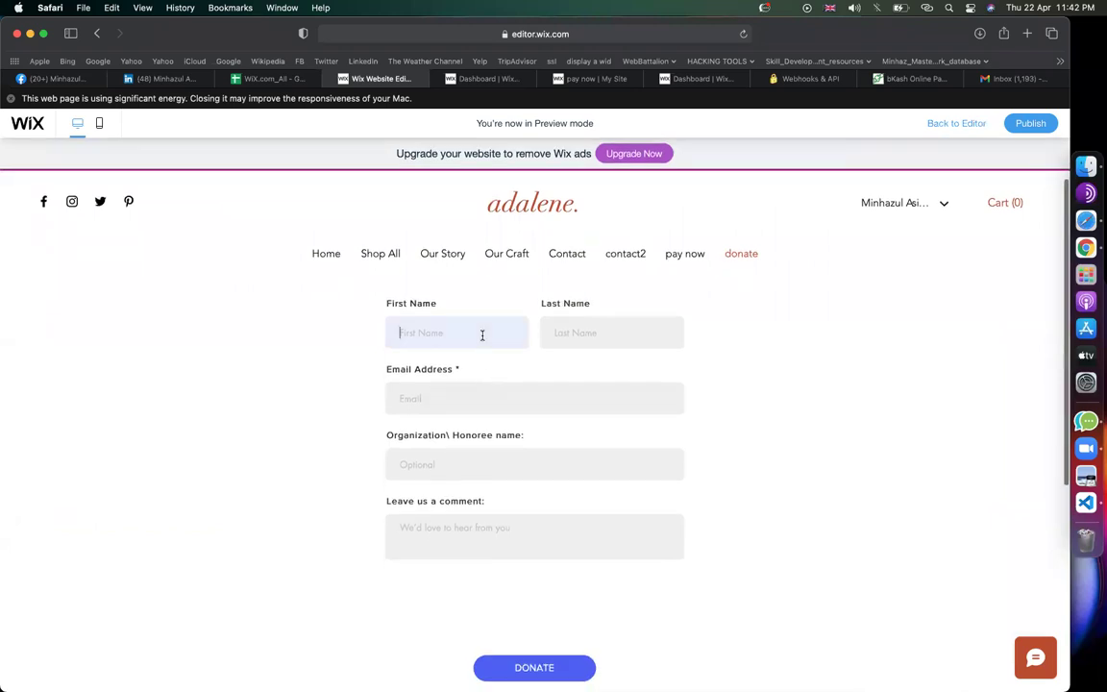
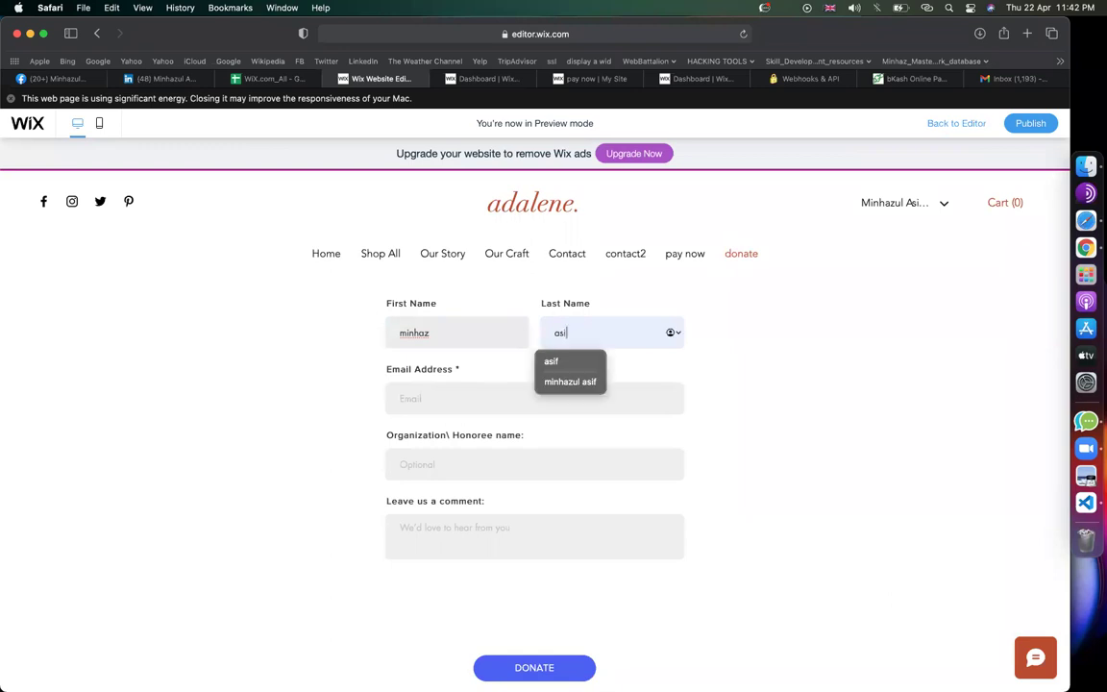
pyautogui.press('Tab')
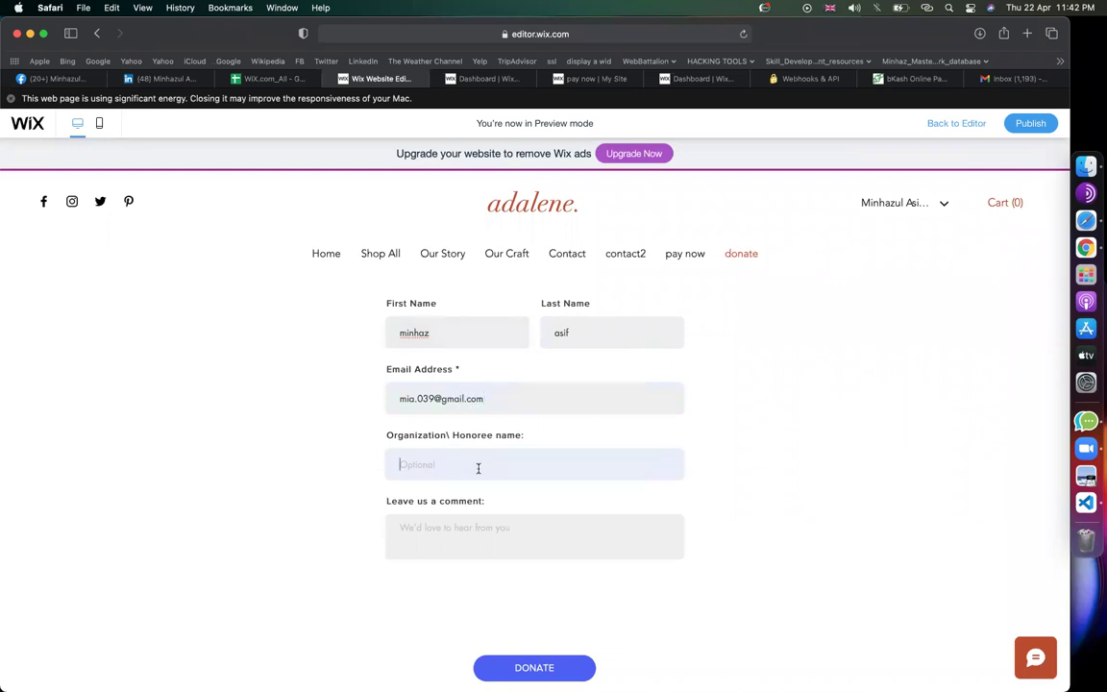
# Add the comment 'go ahead !' and submit the test donation
pyautogui.scroll(-2, 509, 469)
pyautogui.click(435, 441)
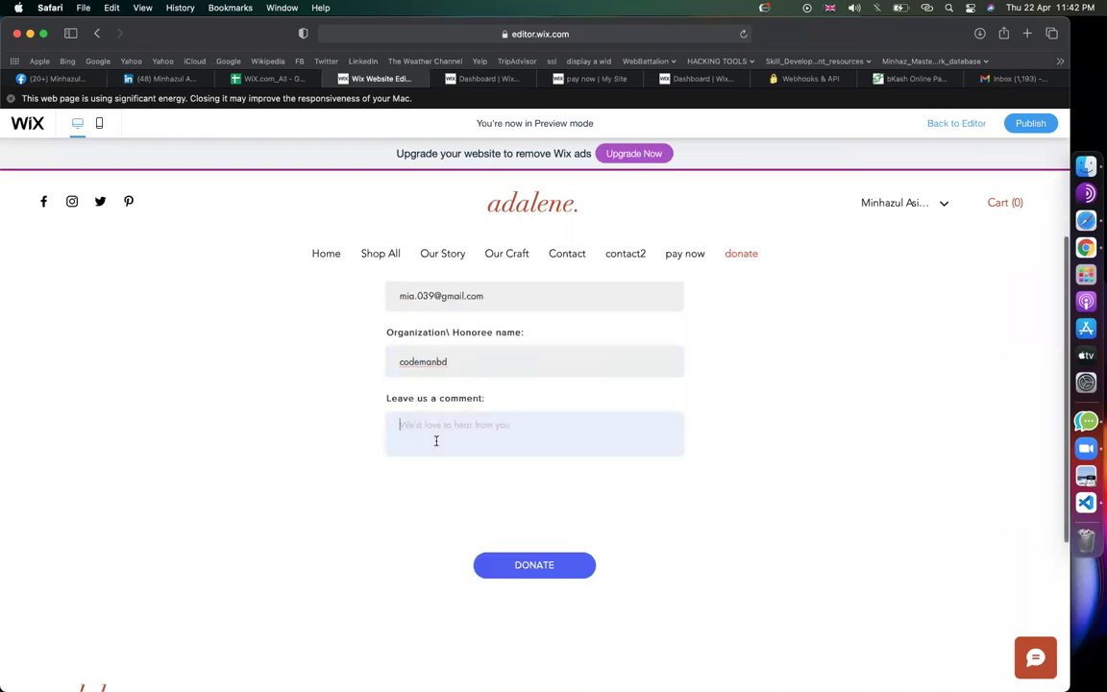
pyautogui.write('go ')
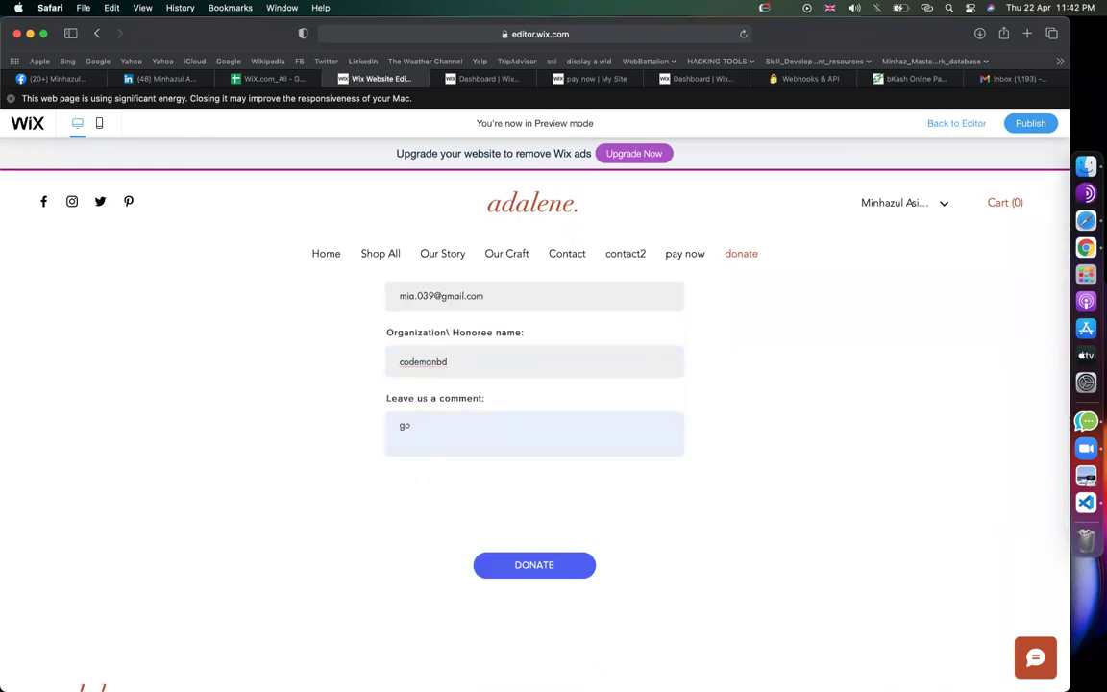
pyautogui.write('ahead !')
pyautogui.click(546, 567)
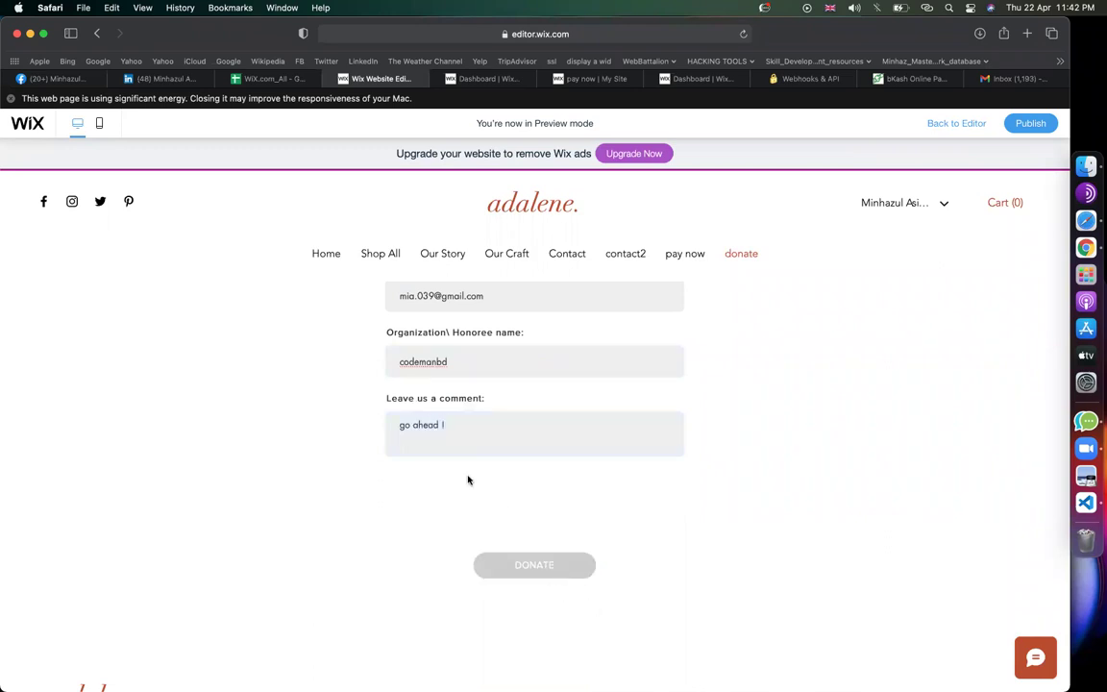